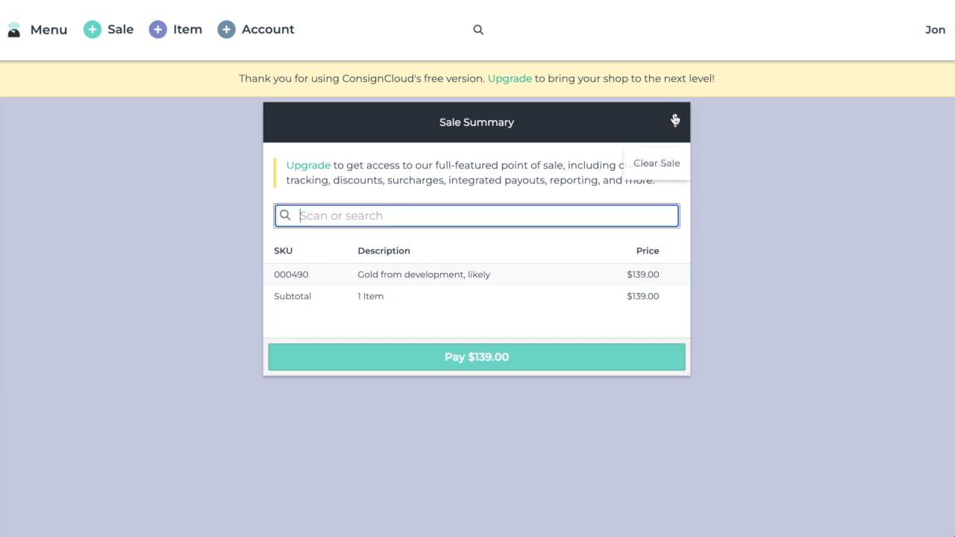
Step: Take the $139.00 payment for item 000490 and finish the sale
left_click(742, 234)
left_click(485, 363)
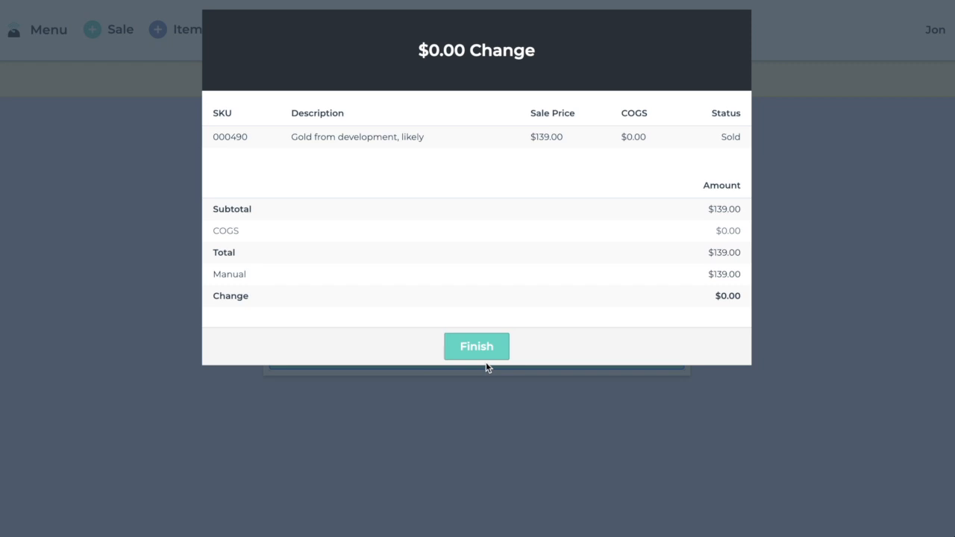
left_click(485, 348)
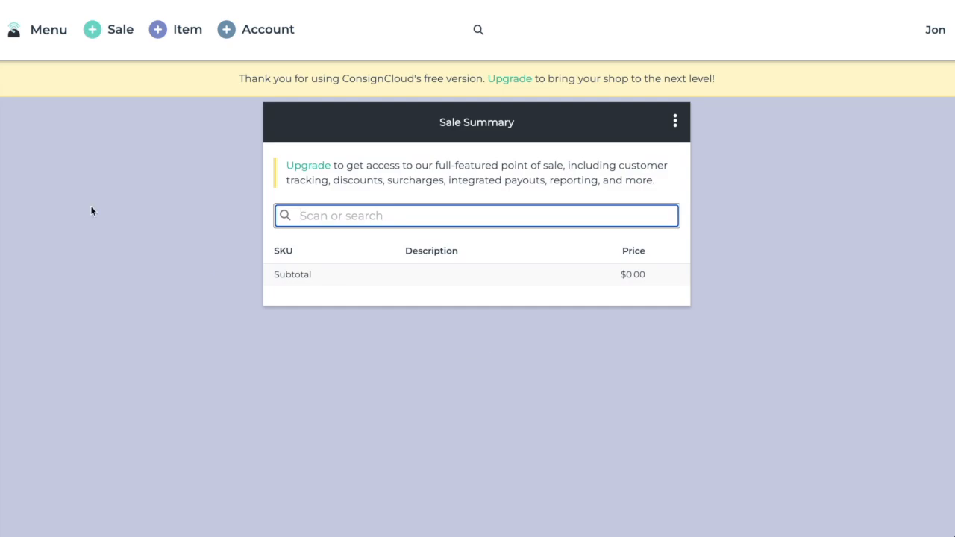
Step: Upgrade the subscription to the $119/mo Basic plan, saving it with the payment card details and charge agreement filled in
left_click(495, 80)
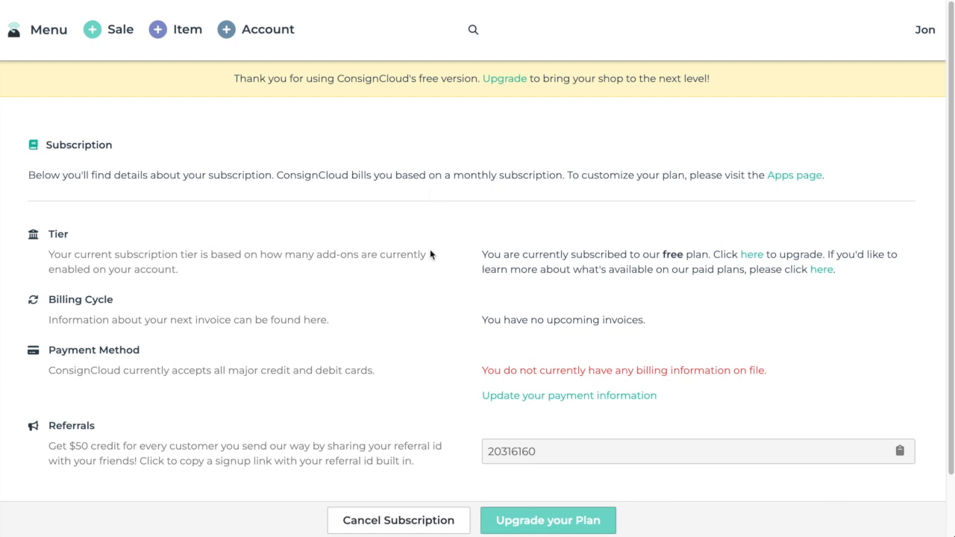
left_click(519, 526)
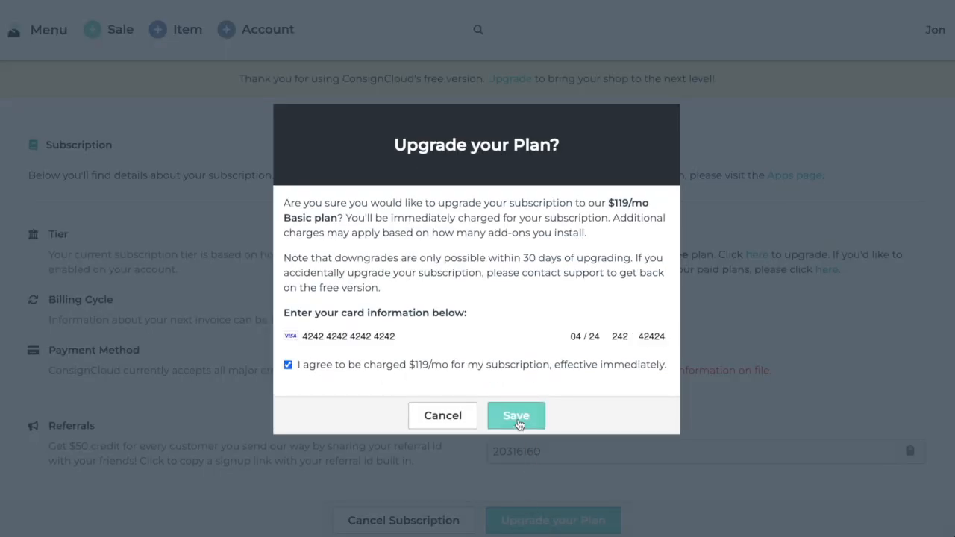
left_click(517, 415)
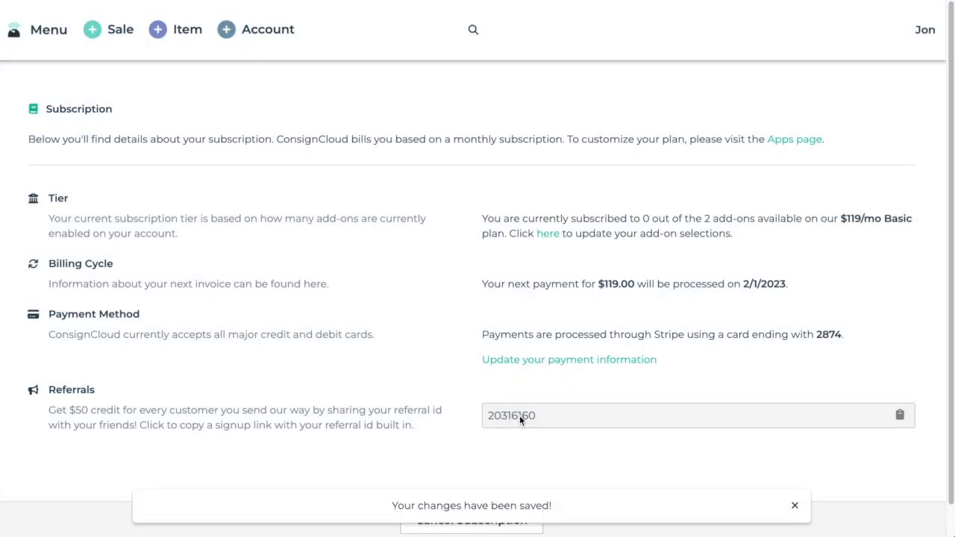
Step: Turn on the ConsignCloud Register add-on in the Apps settings
left_click(49, 48)
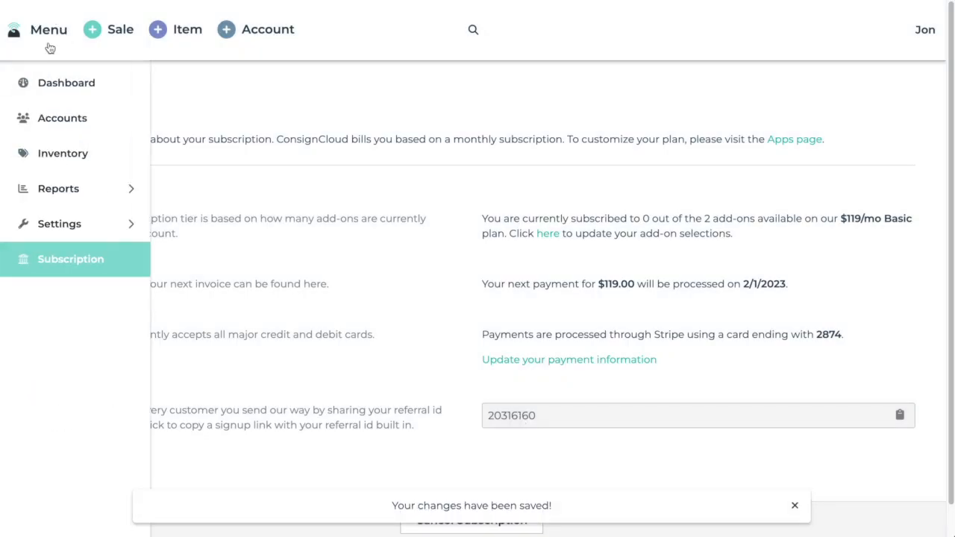
left_click(93, 226)
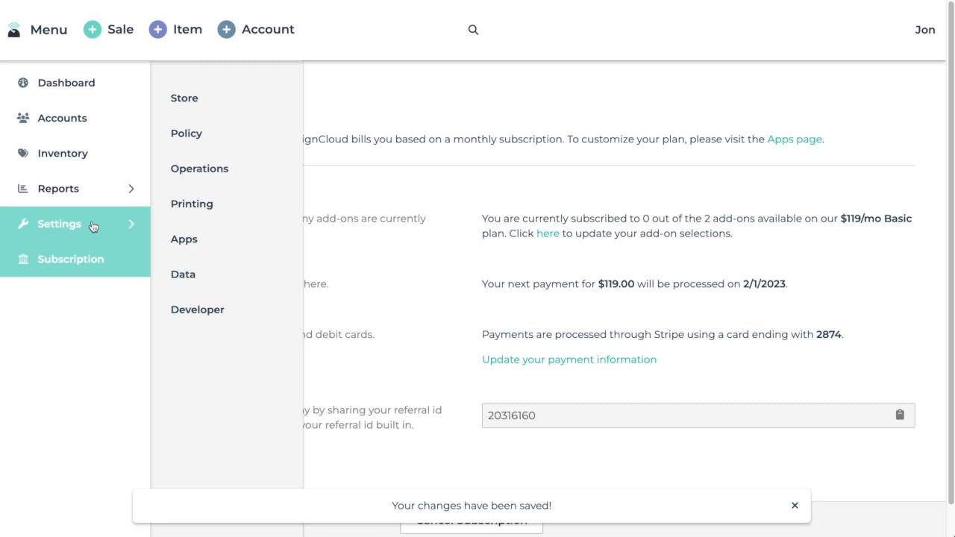
left_click(216, 244)
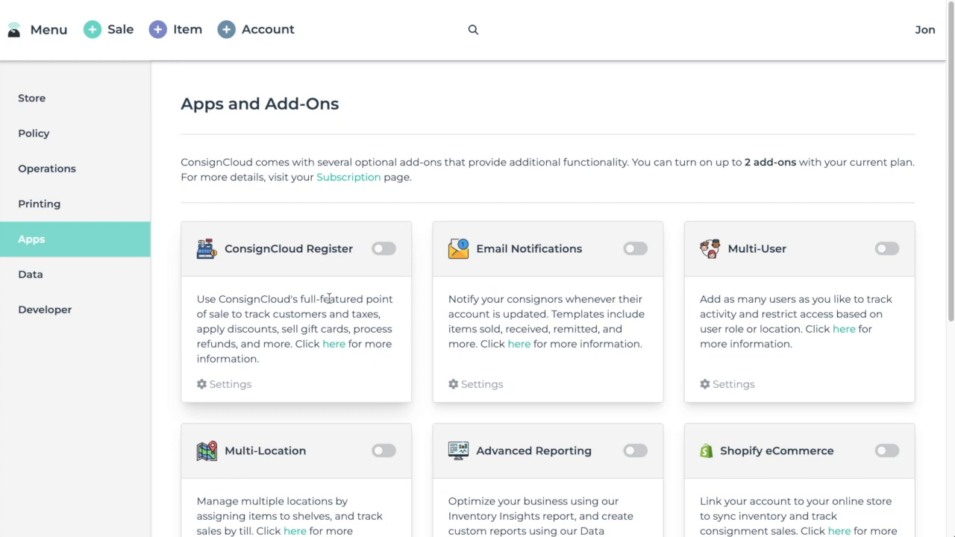
left_click(384, 250)
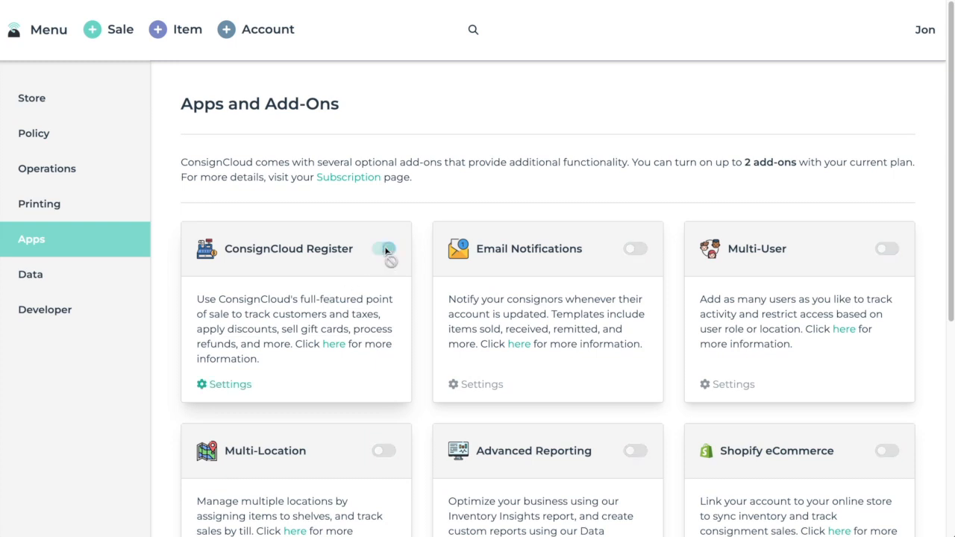
Step: Open the ConsignCloud Register add-on's settings and enable gift cards
left_click(221, 385)
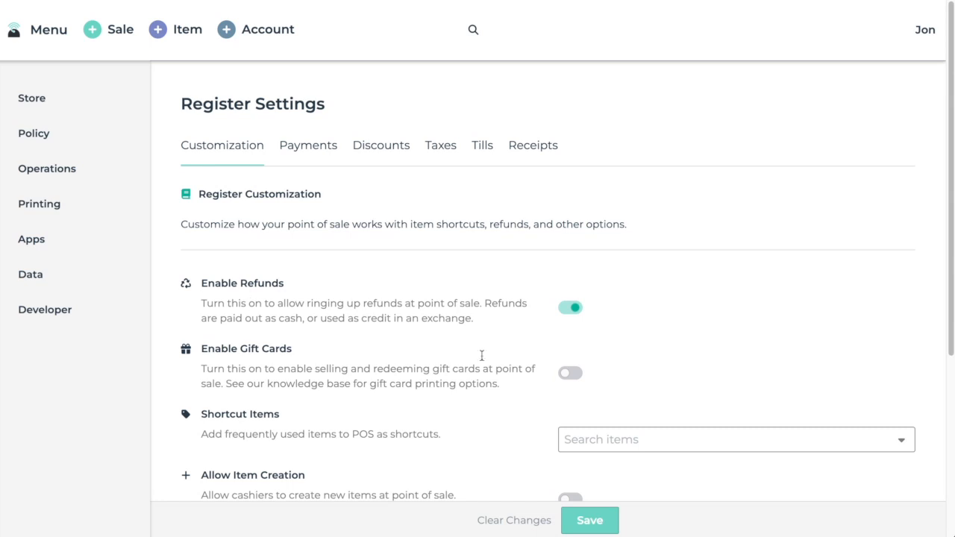
scroll(416, 308, "down", 1)
left_click(571, 326)
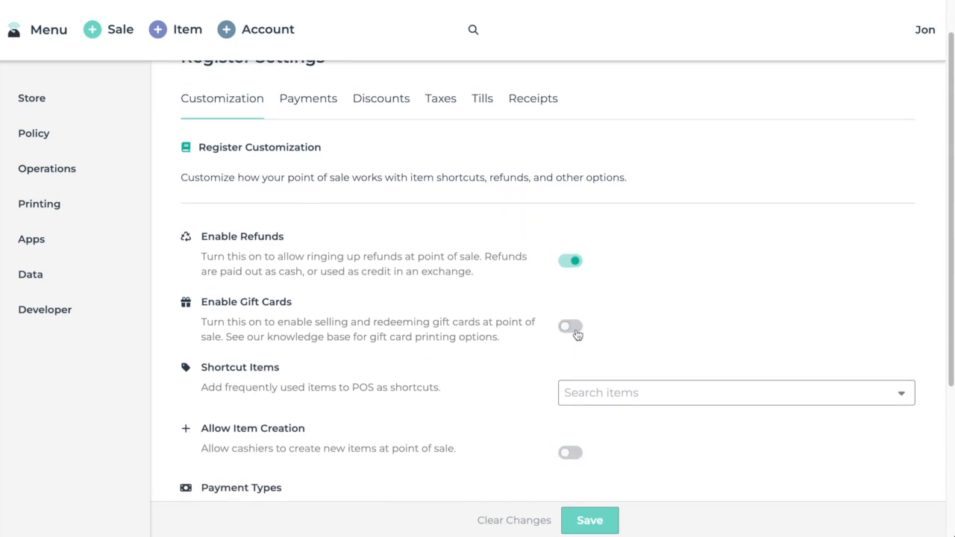
Step: Search the shortcut items for 498 and add "000198. Beige vote foot, resource" as a point-of-sale shortcut
scroll(512, 405, "down", 2)
left_click(624, 303)
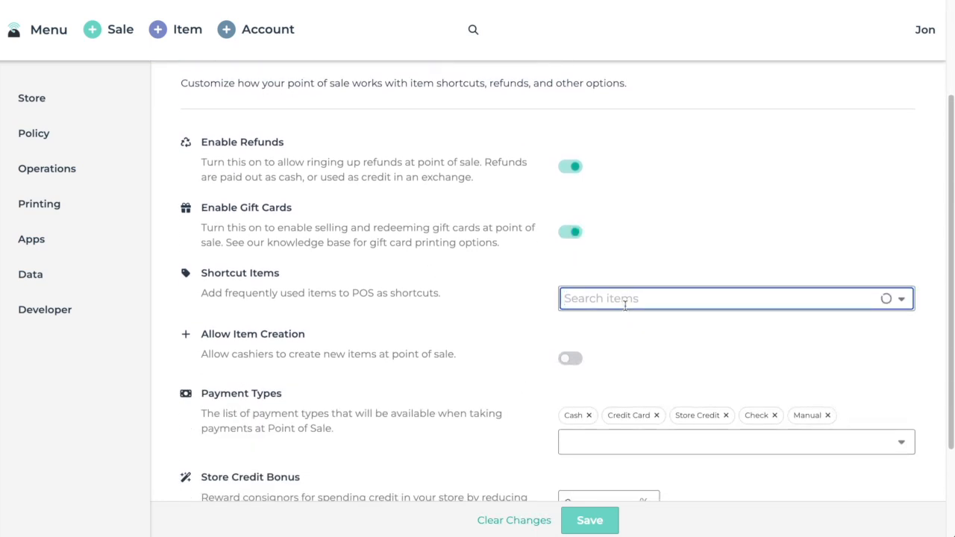
type("498")
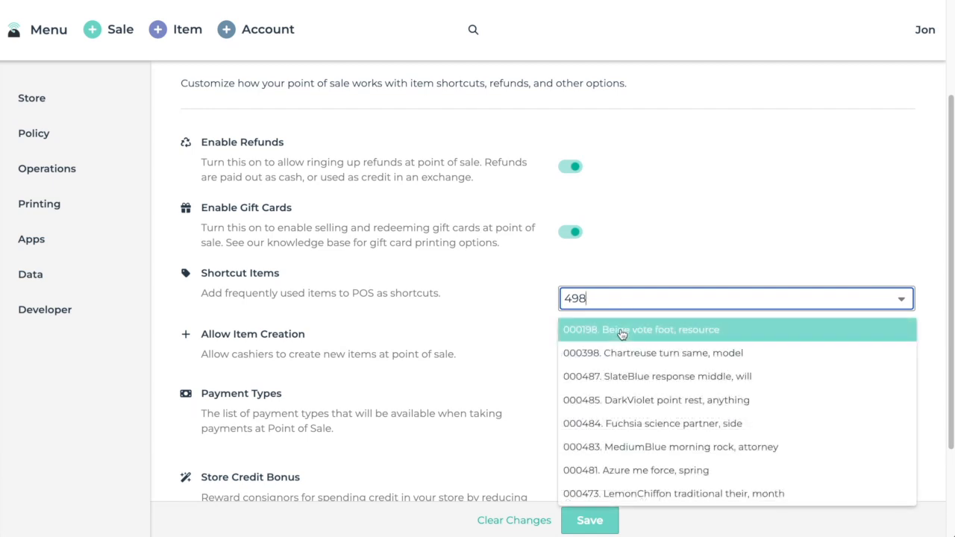
left_click(622, 334)
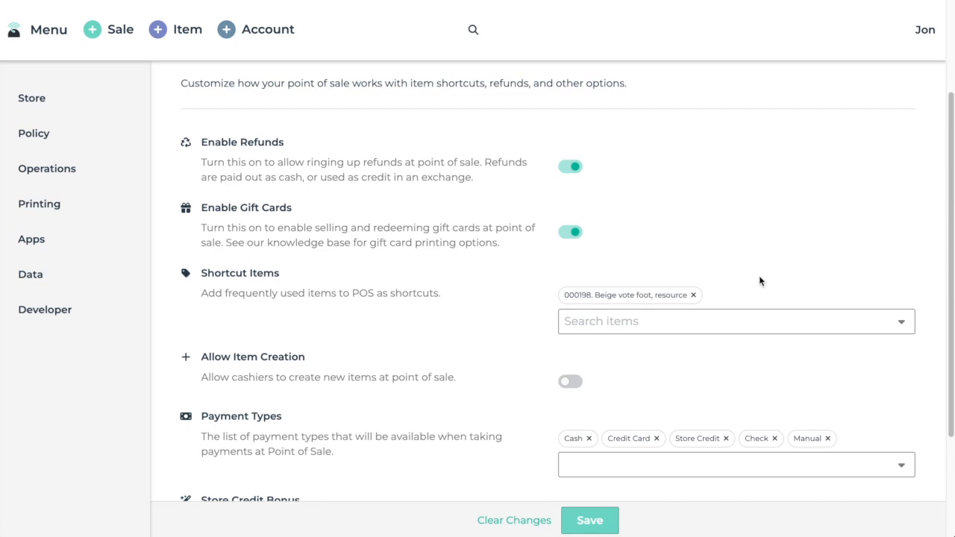
Step: Set the Store Credit Bonus to 10% and save the register customization
scroll(759, 280, "down", 2)
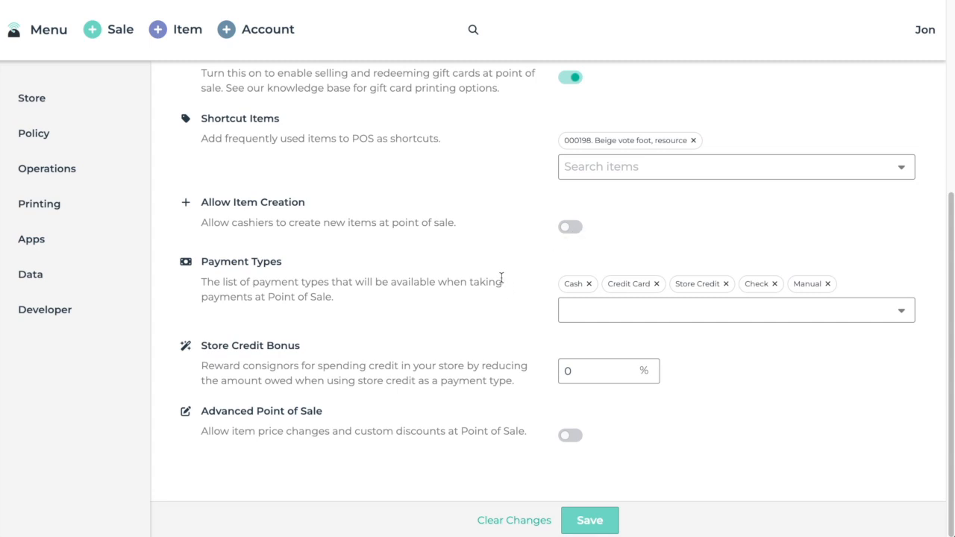
left_click(592, 368)
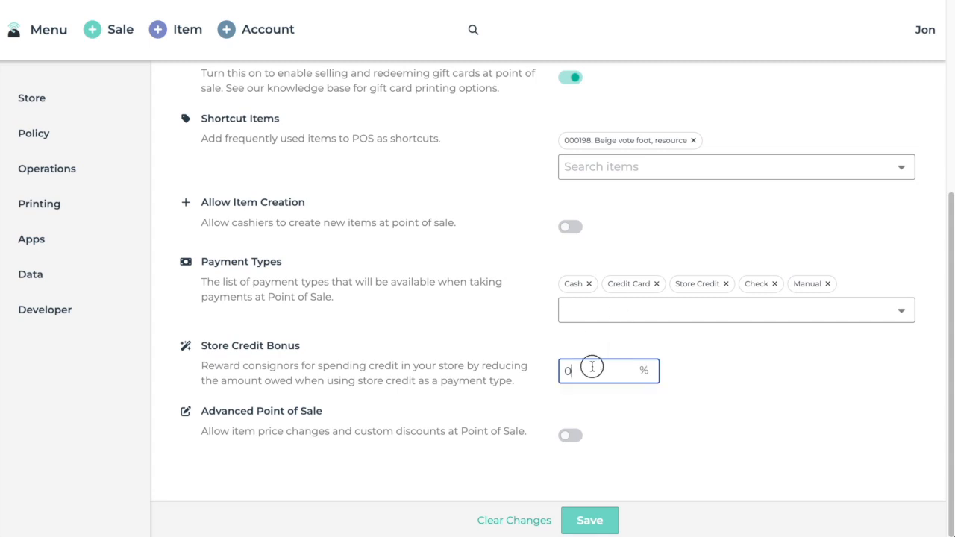
type("10")
key("Return")
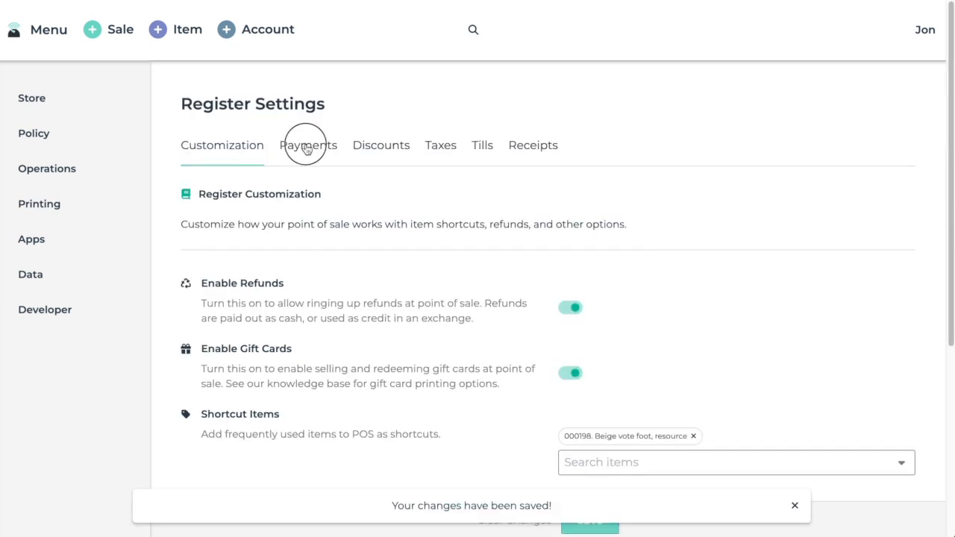
Step: View the Payments settings and start a new discount named "10% off", shared between store and consignor portion
left_click(305, 144)
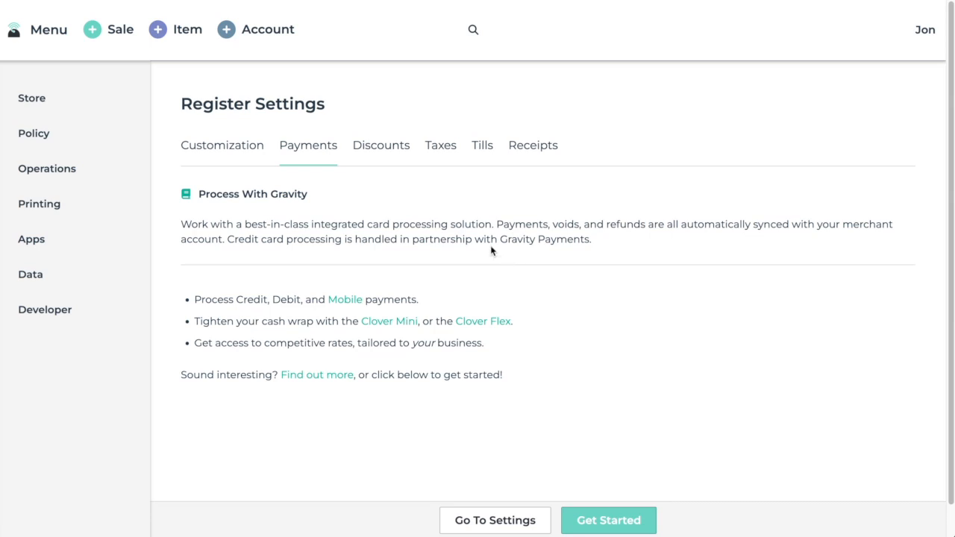
left_click(386, 138)
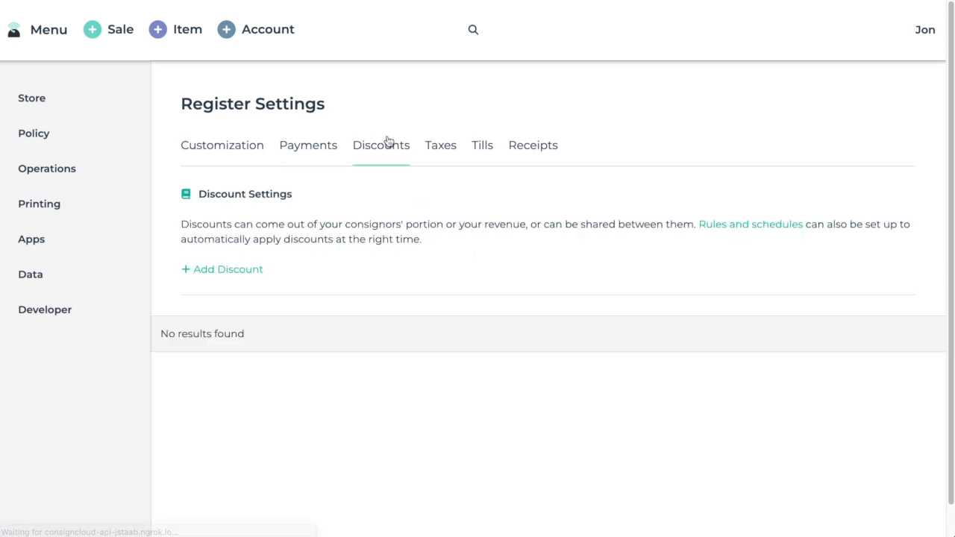
left_click(231, 270)
left_click(538, 134)
type("10% off")
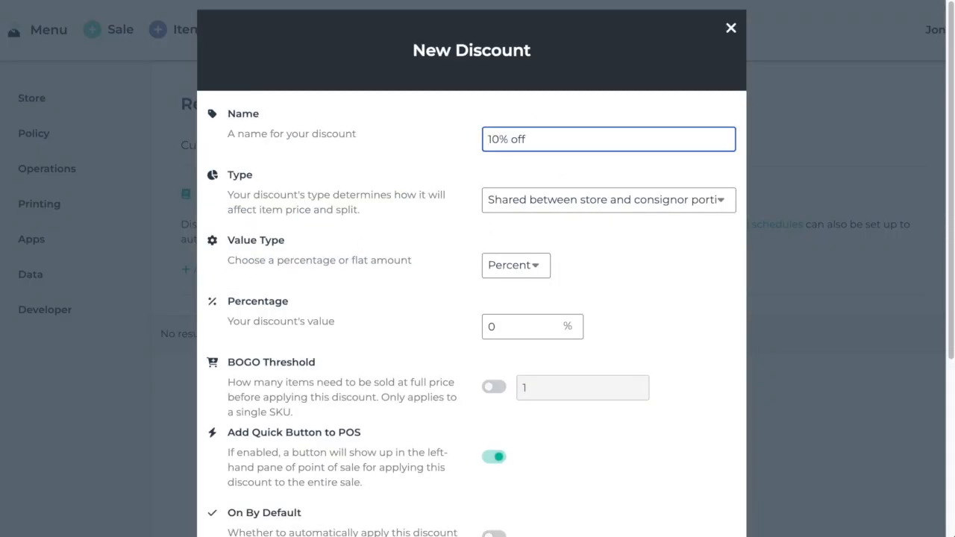
left_click(543, 203)
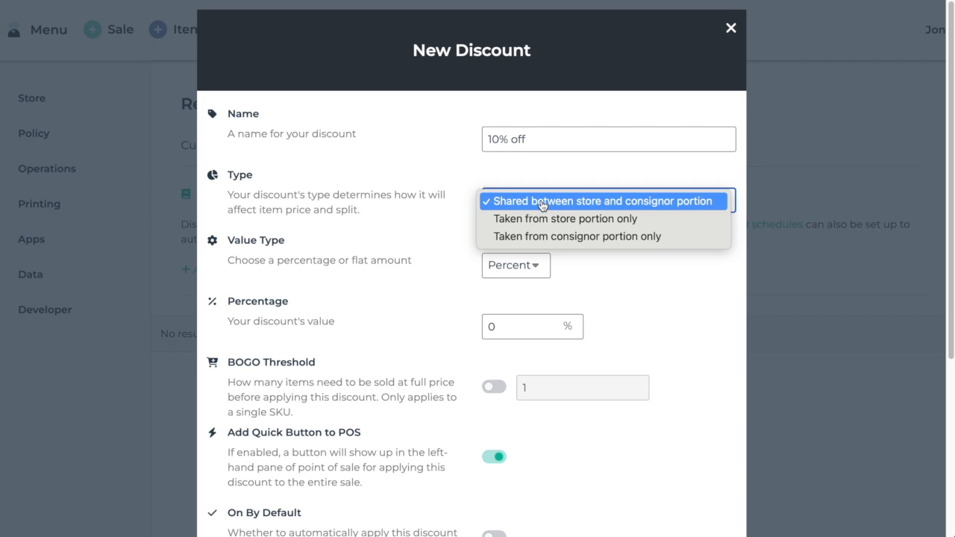
left_click(542, 206)
Step: Set the new discount's percentage to 10%, review its remaining options, and save the discount
scroll(636, 290, "down", 1)
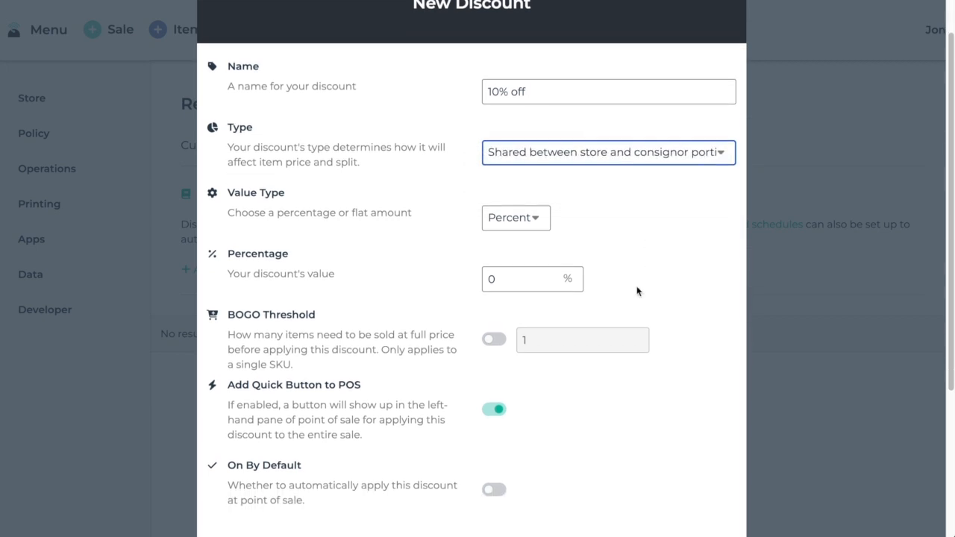
left_click(495, 278)
type("10")
scroll(553, 321, "down", 2)
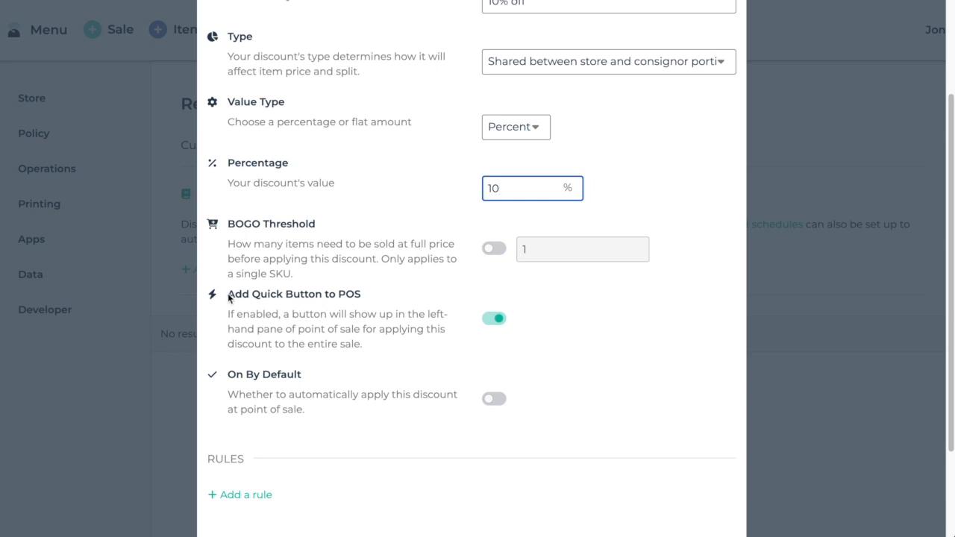
left_click_drag(229, 295, 358, 297)
left_click(381, 300)
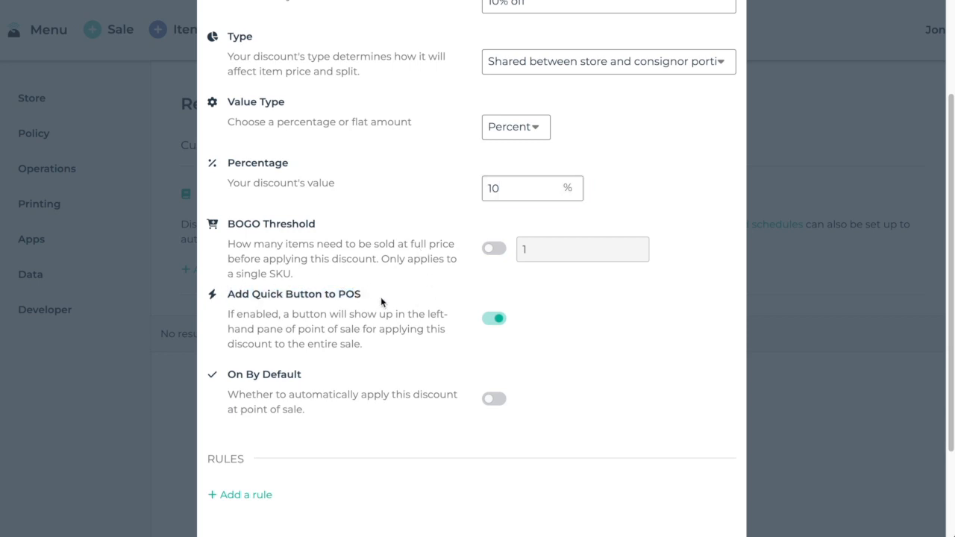
scroll(463, 373, "down", 1)
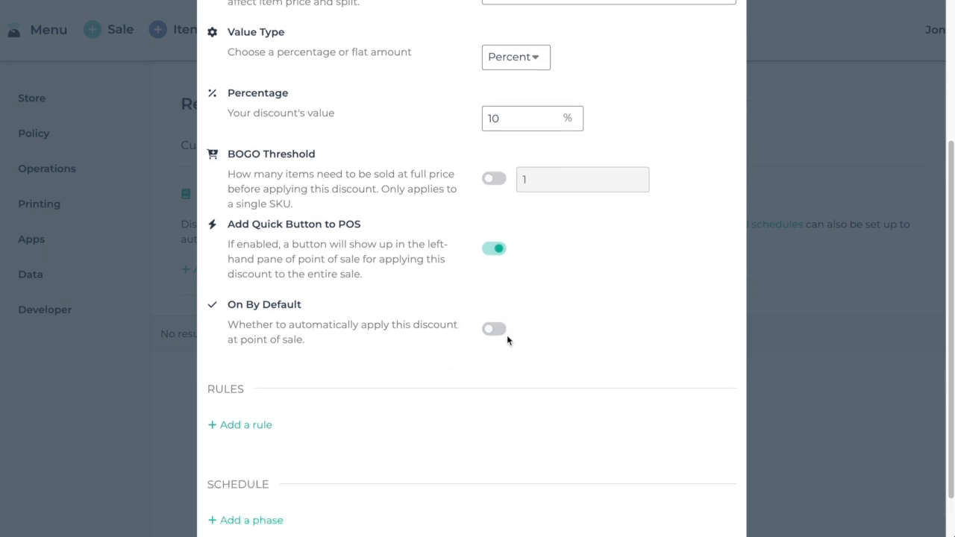
scroll(507, 336, "down", 1)
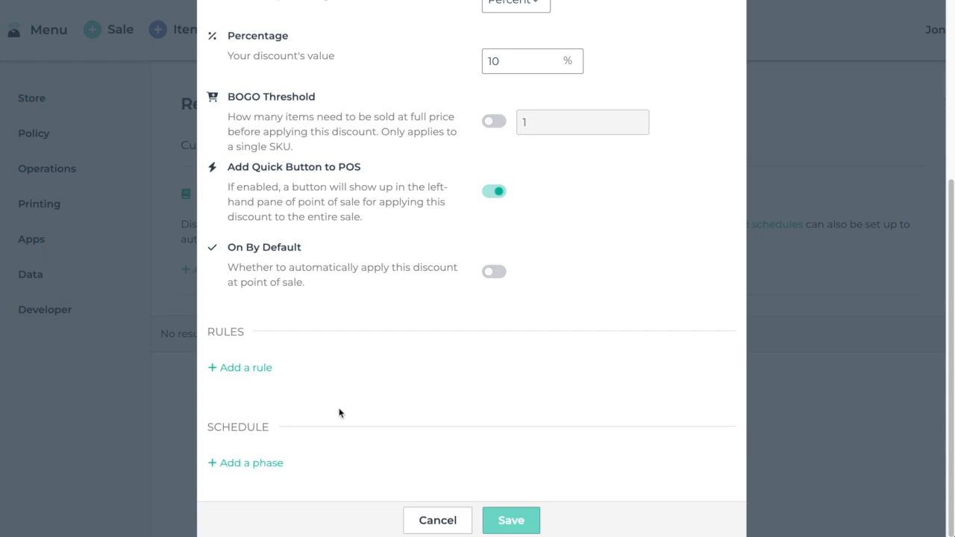
left_click(526, 528)
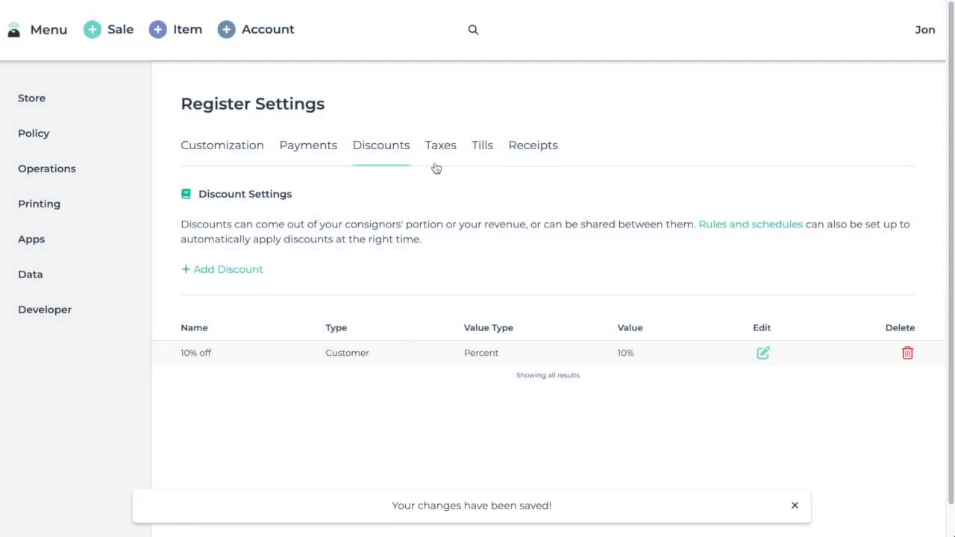
Step: Create and save a new tax named "Sales Tax" with a percentage of 6%
left_click(440, 153)
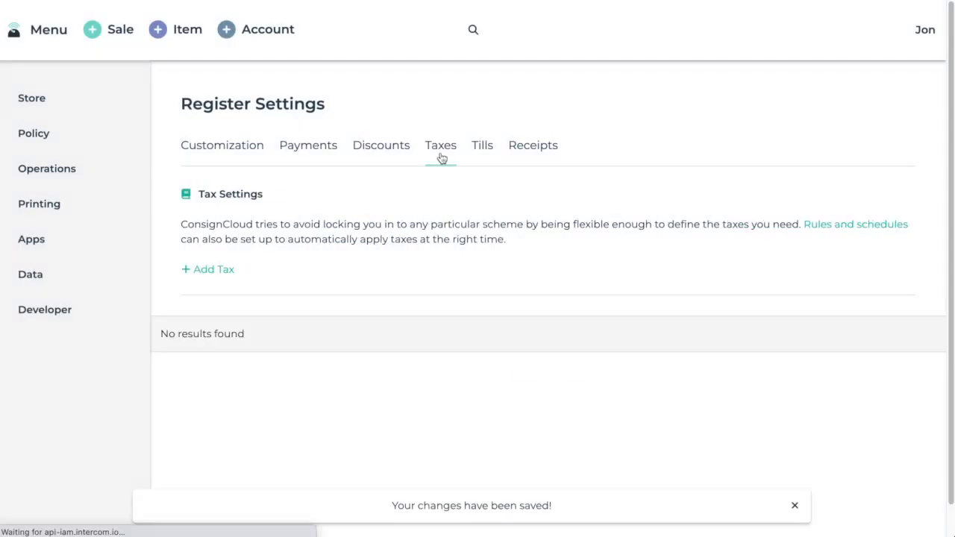
left_click(221, 270)
type("Sale")
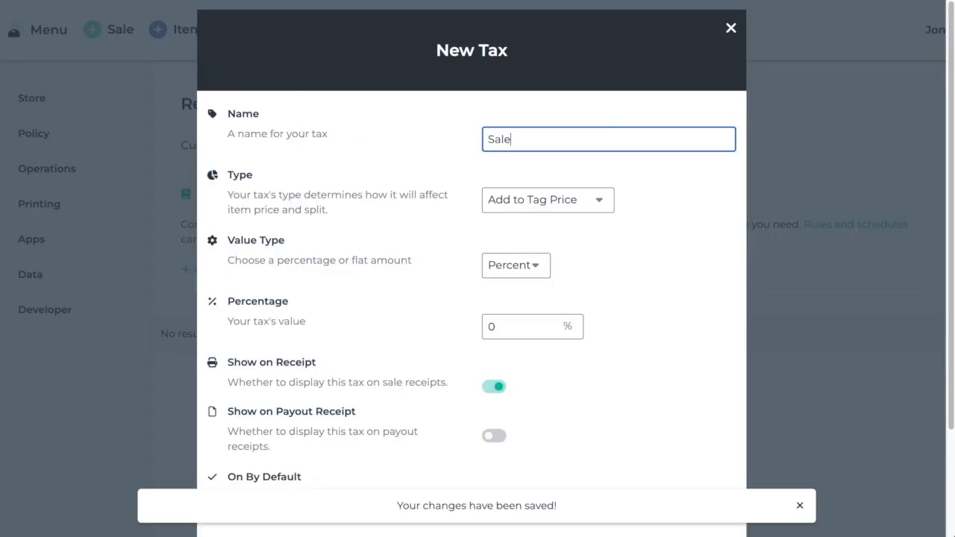
type("s Tax")
double_click(499, 328)
type("6")
left_click(650, 306)
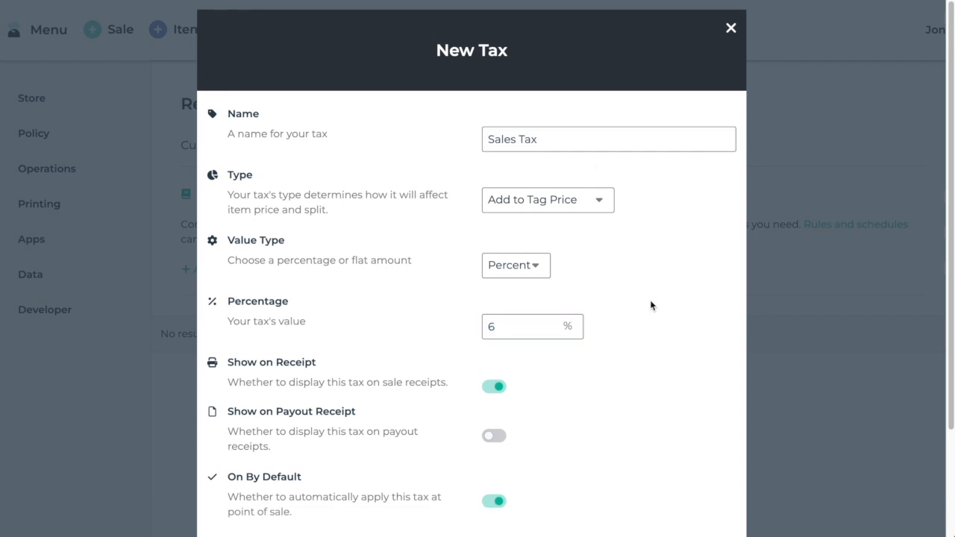
scroll(650, 306, "down", 3)
left_click(512, 520)
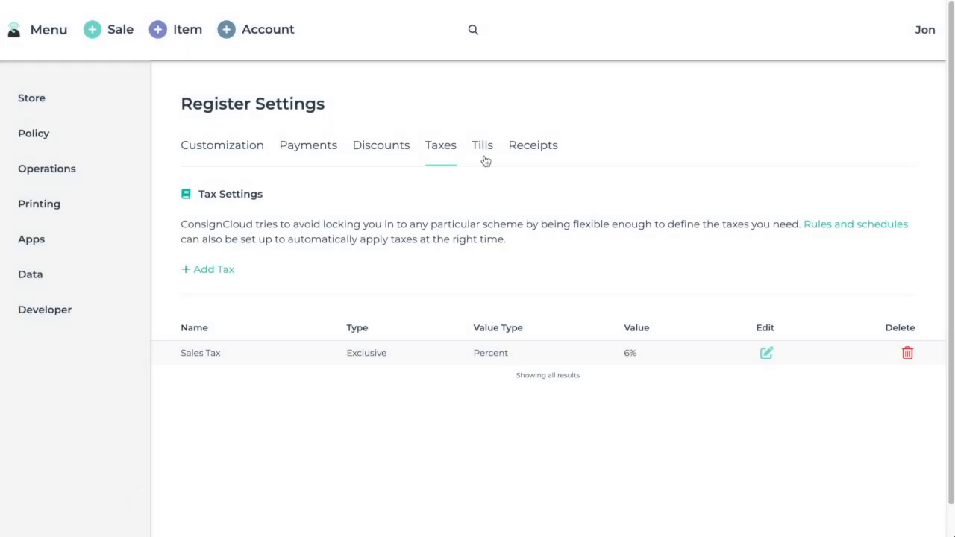
Step: Start a new sale and add the shortcut item "000198. Beige vote foot, resource"
left_click(114, 31)
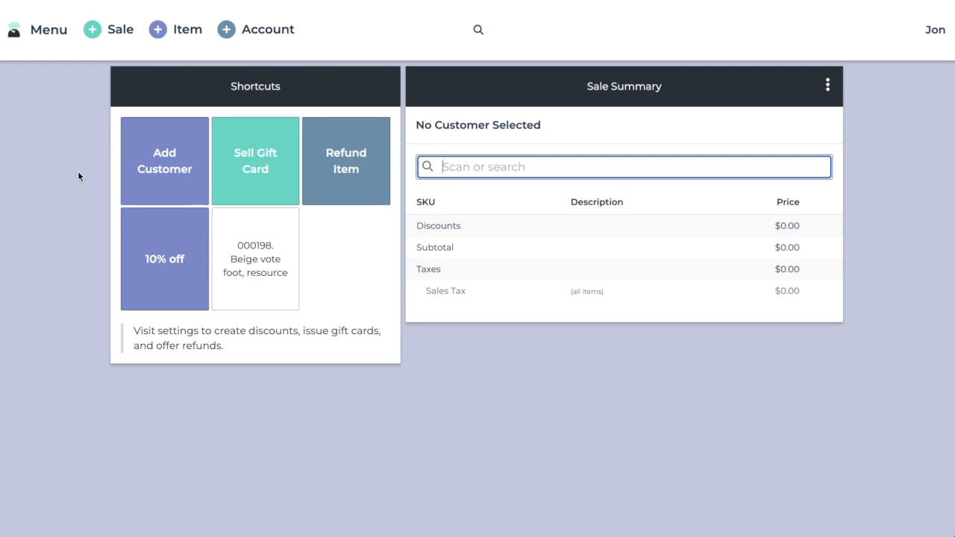
left_click(269, 276)
Step: Add an existing customer account to the sale, found by searching "a", and apply the "10% off" discount
left_click(175, 175)
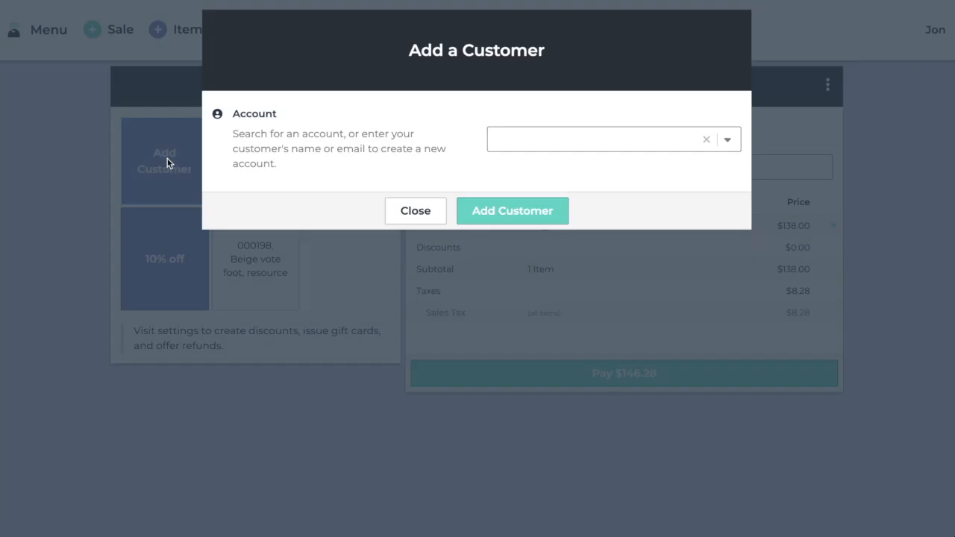
left_click(513, 146)
type("a")
left_click(537, 189)
left_click(520, 212)
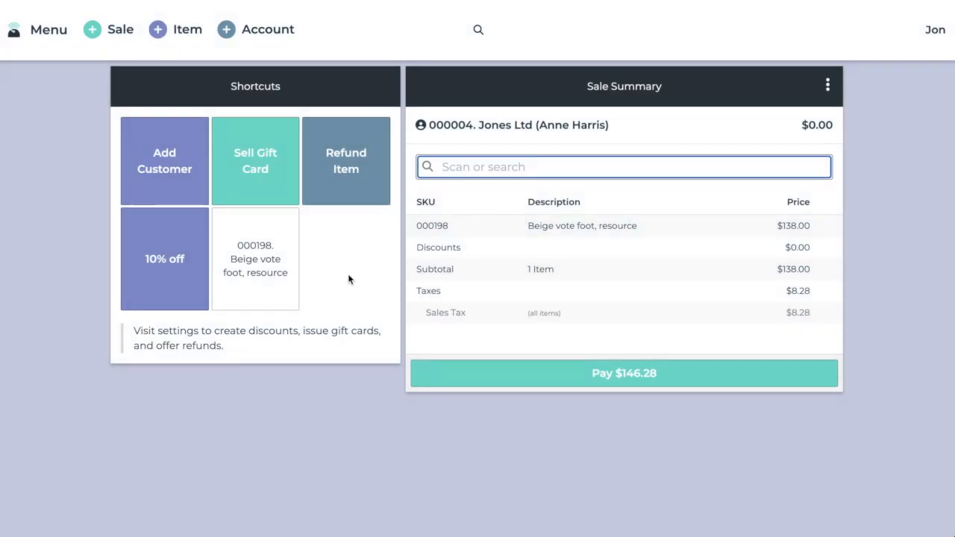
left_click(159, 268)
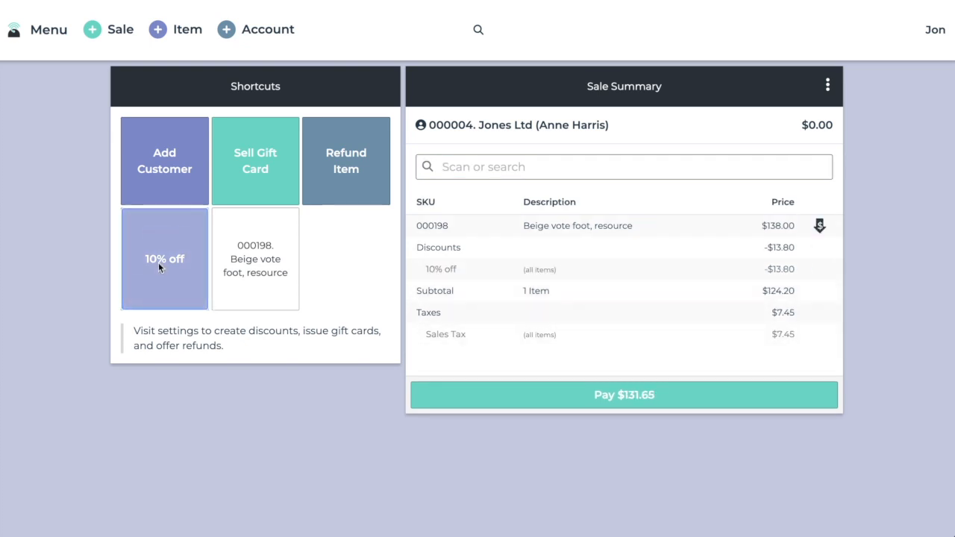
Step: Search for "ta", add "000039. Gold task she, paper" to the sale, and look over the additional sale options
left_click(489, 170)
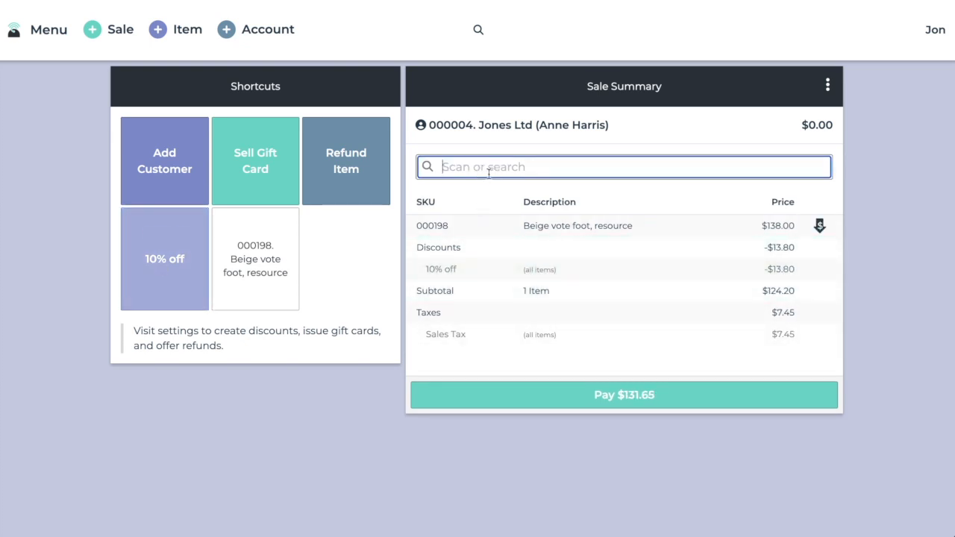
type("ta")
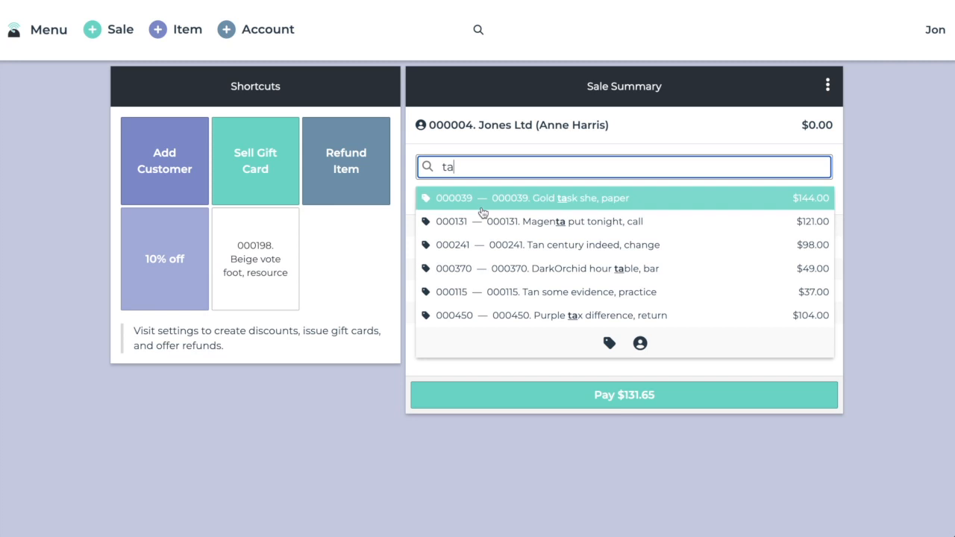
left_click(484, 206)
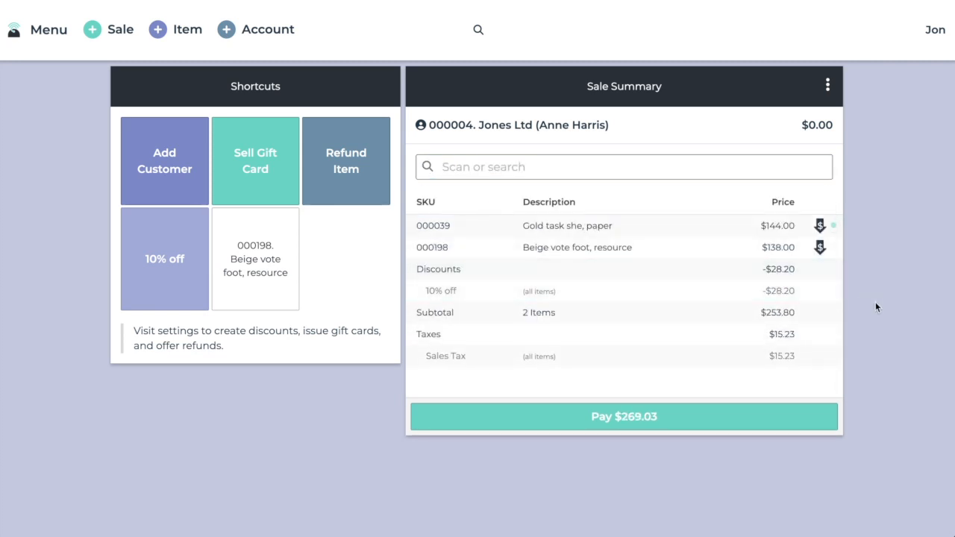
mouse_move(821, 228)
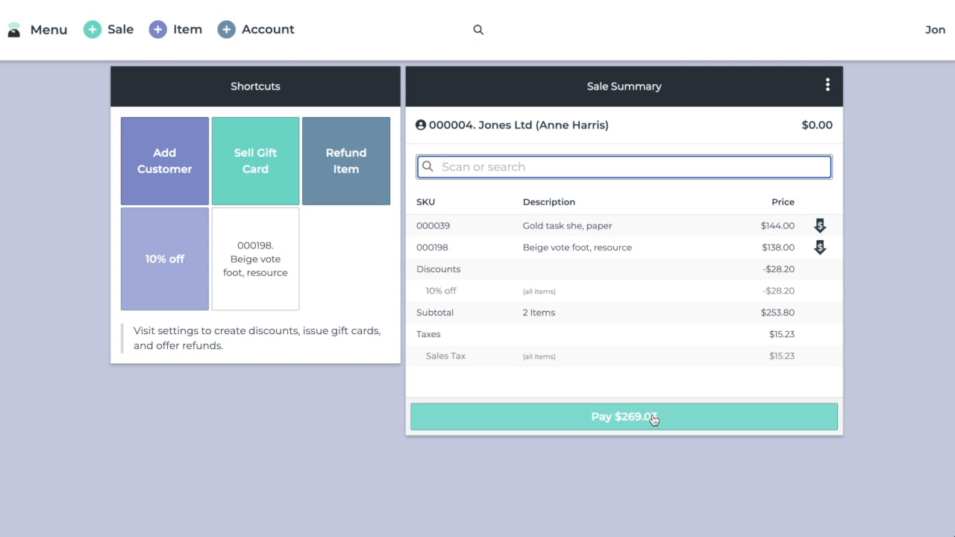
left_click(827, 86)
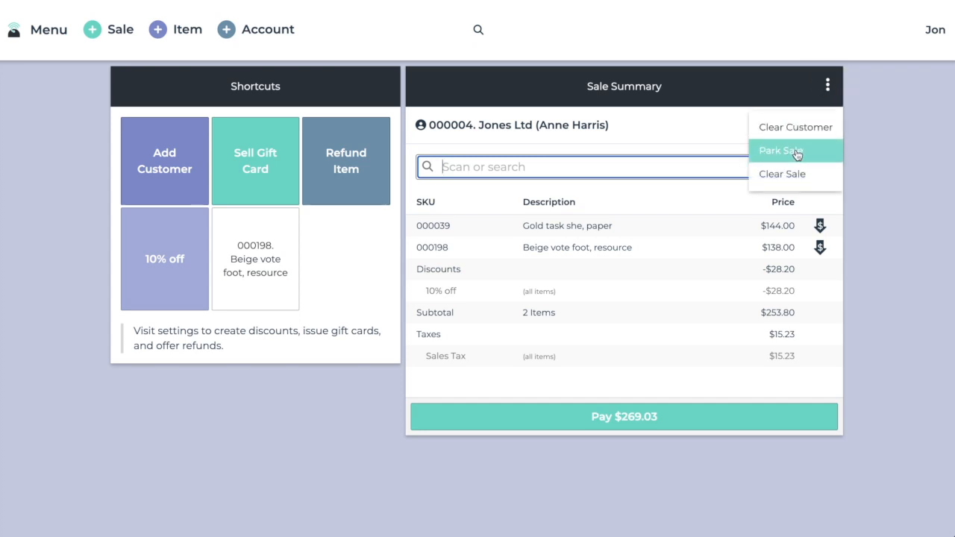
left_click(889, 207)
Step: Proceed to payment, choose a split payment, and add a cash portion of $50
left_click(614, 425)
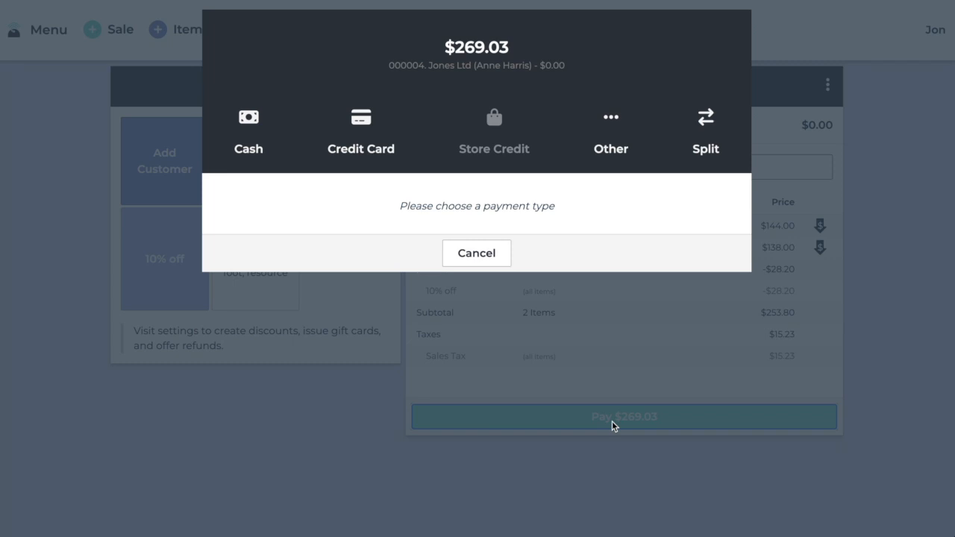
left_click(699, 145)
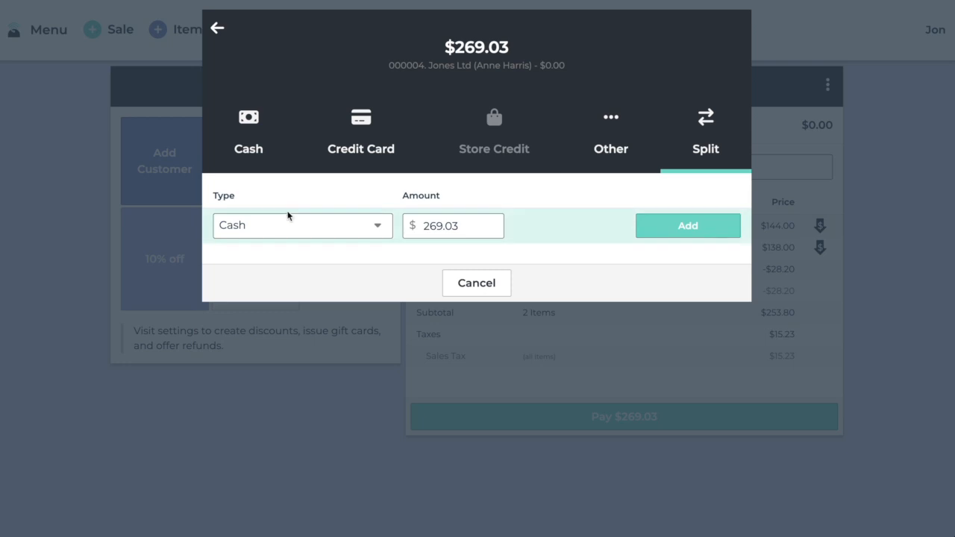
left_click(297, 228)
left_click(297, 228)
left_click(439, 232)
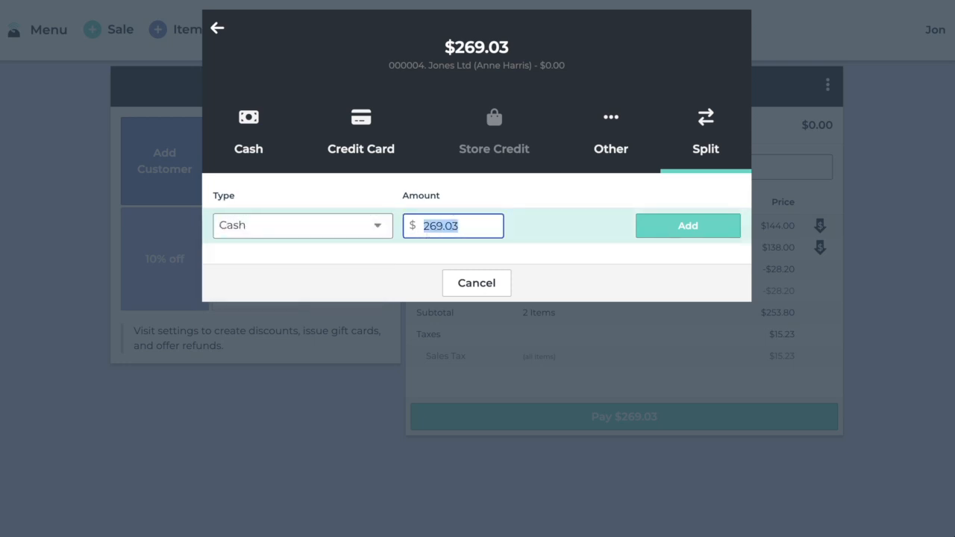
type("50")
left_click(720, 224)
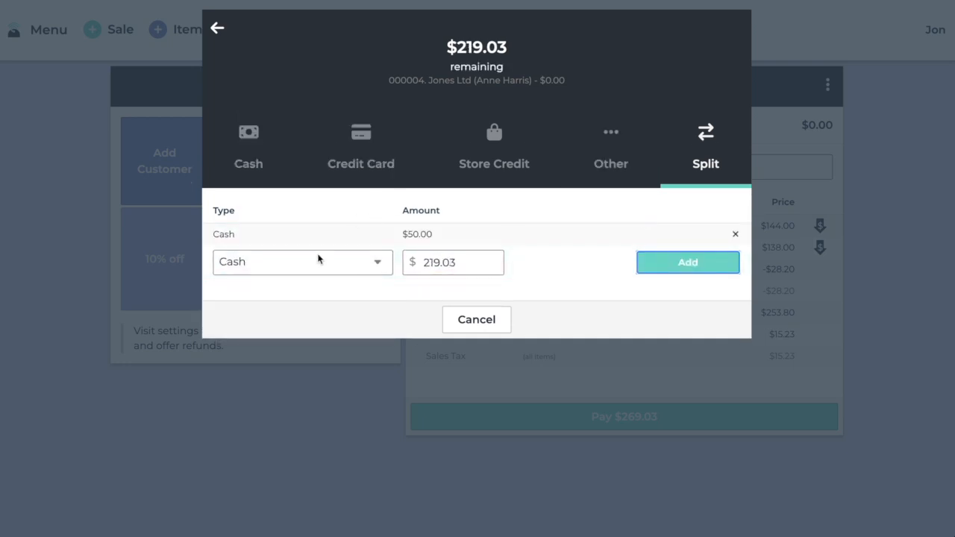
Step: Assign the remaining balance to a credit card, tender the payment, and finish the sale without issuing a receipt
left_click(306, 263)
left_click(291, 282)
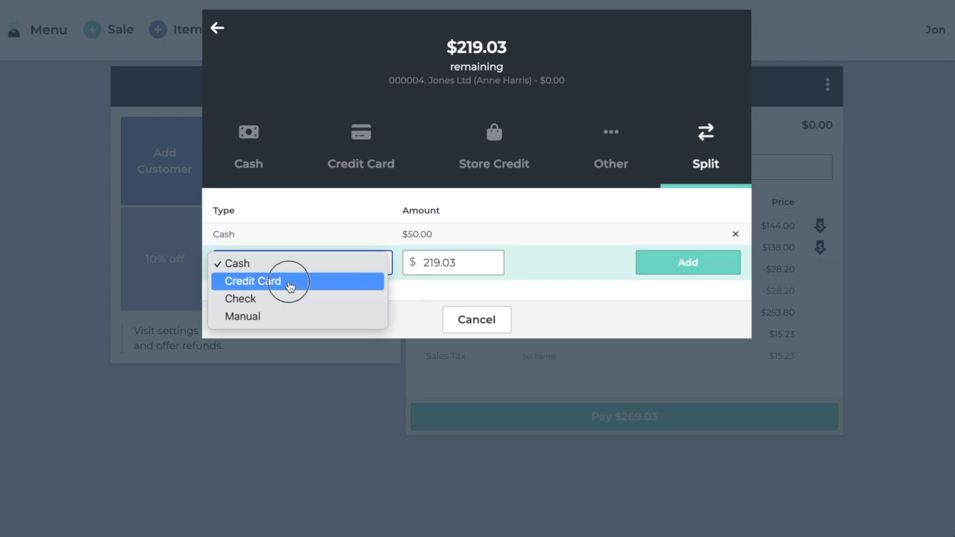
left_click(688, 266)
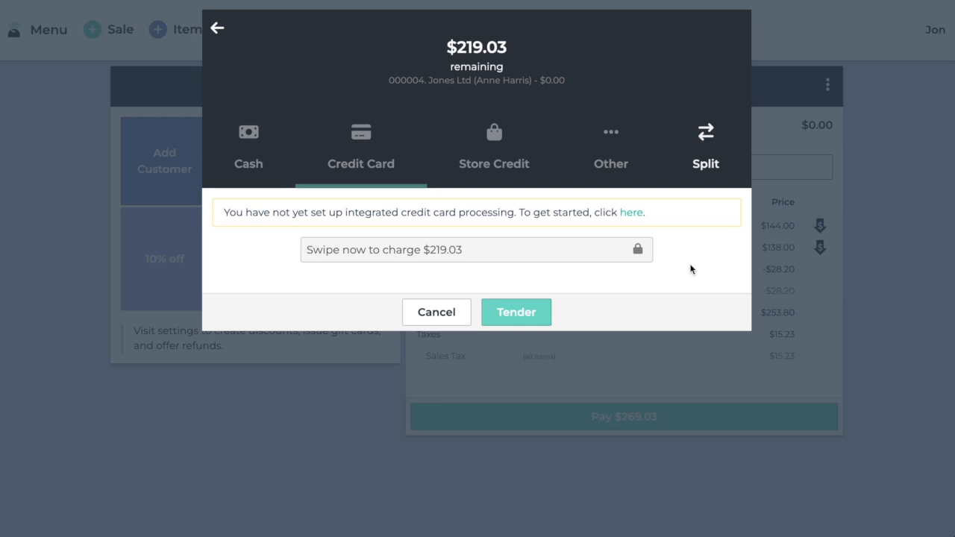
left_click(521, 310)
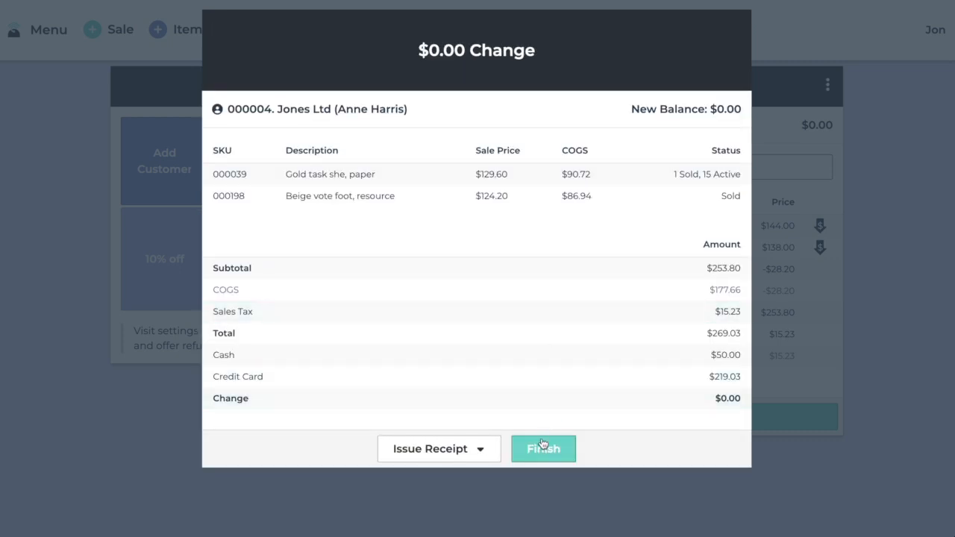
left_click(538, 449)
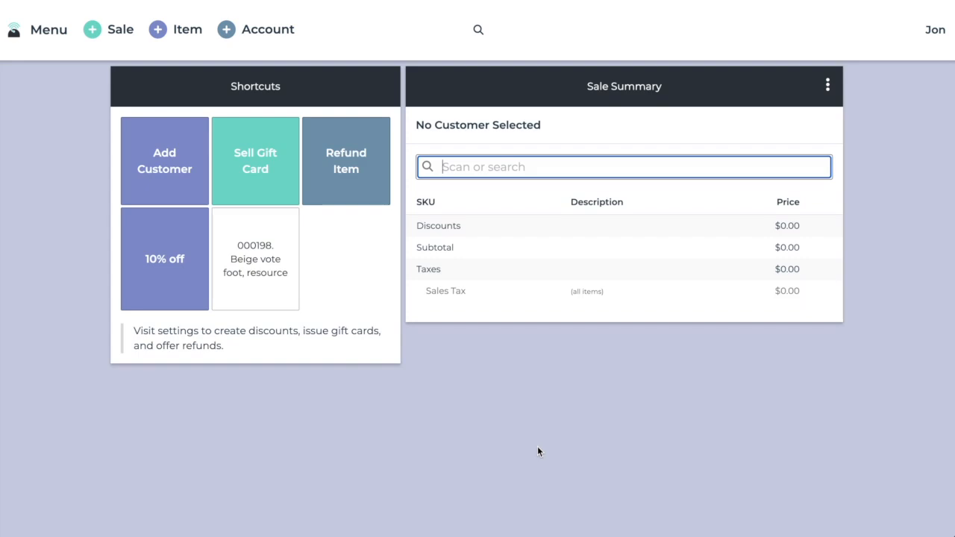
Step: Open the most recent sale from the sales list and examine the price and split breakdown of "Gold task she, paper"
left_click(26, 31)
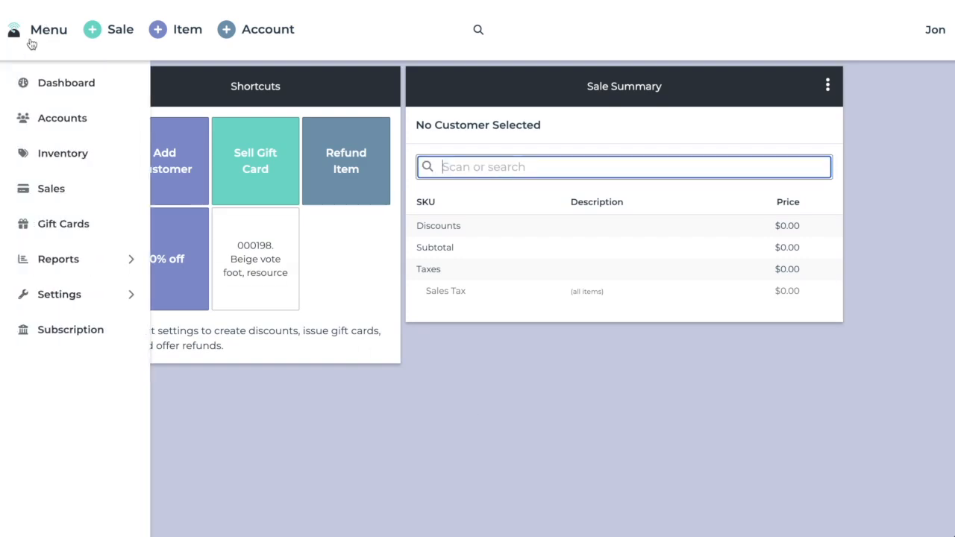
left_click(88, 196)
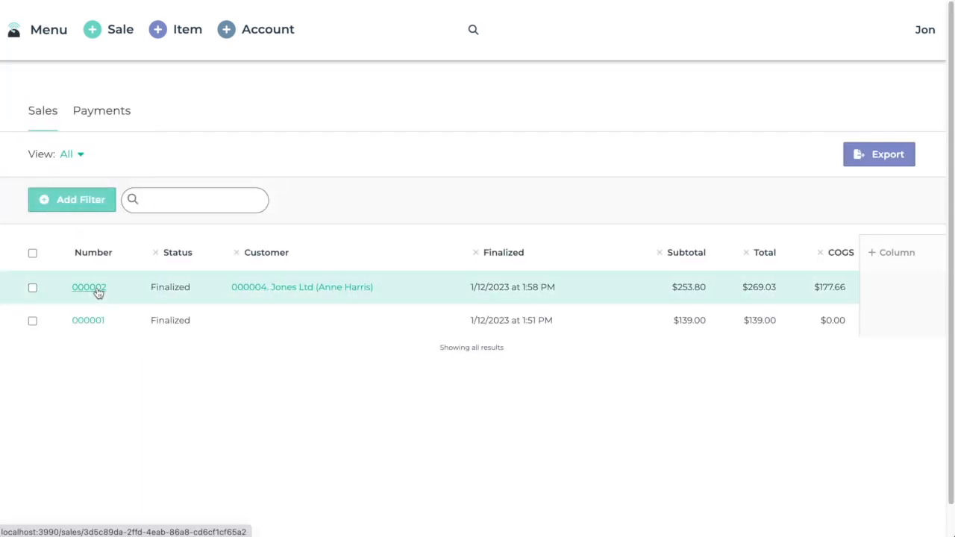
left_click(89, 288)
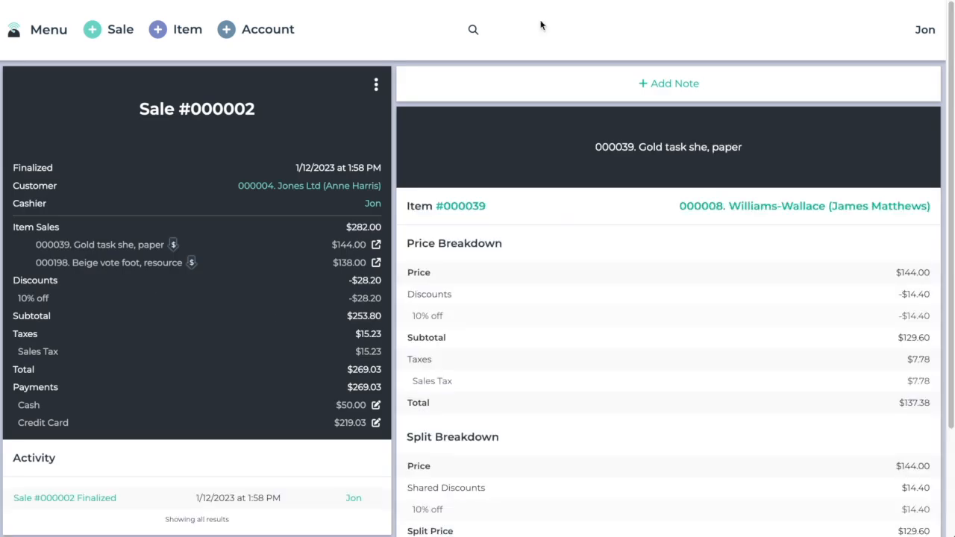
left_click(376, 249)
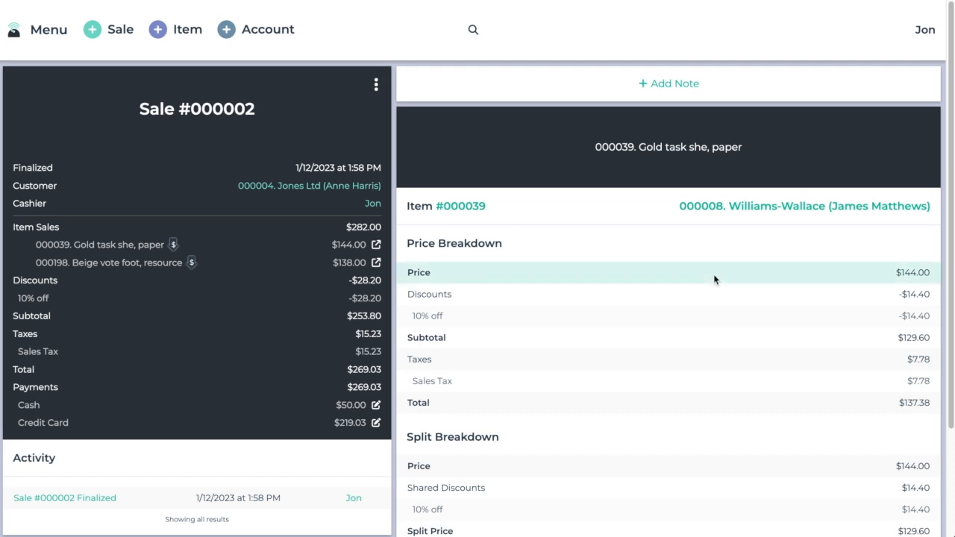
scroll(713, 276, "down", 3)
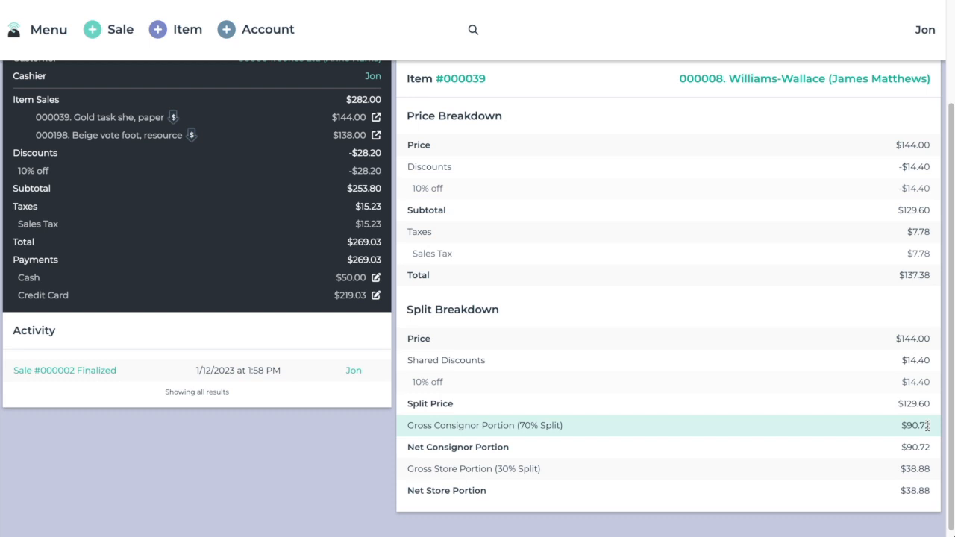
scroll(687, 258, "up", 3)
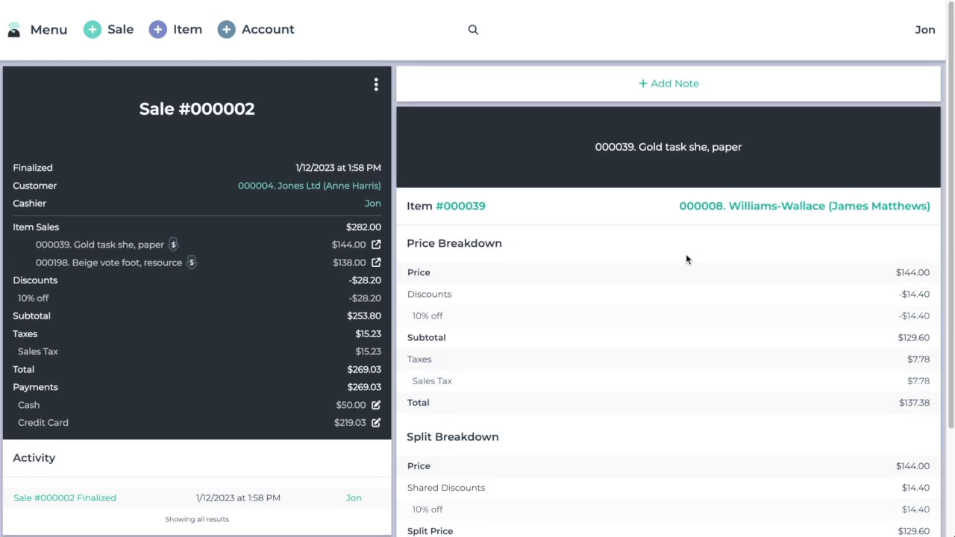
Step: Open the Sales Summary report and examine today's sales, discounts, taxes, payments, cost of goods and gross profit
left_click(43, 30)
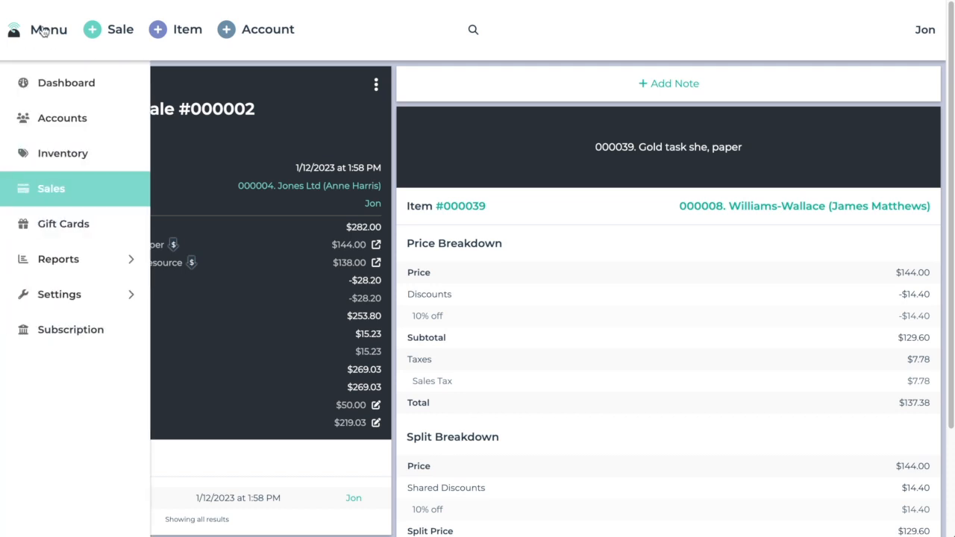
left_click(89, 268)
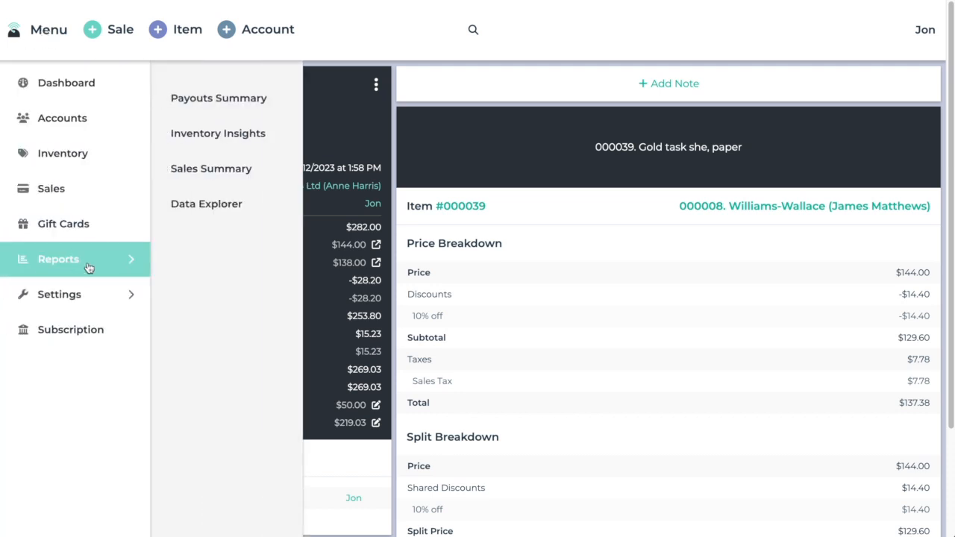
left_click(237, 167)
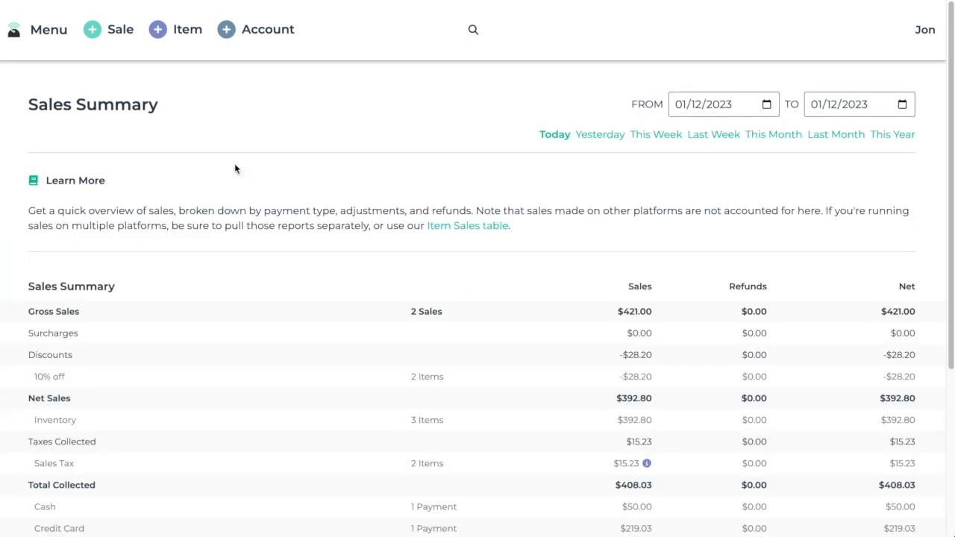
scroll(535, 248, "down", 3)
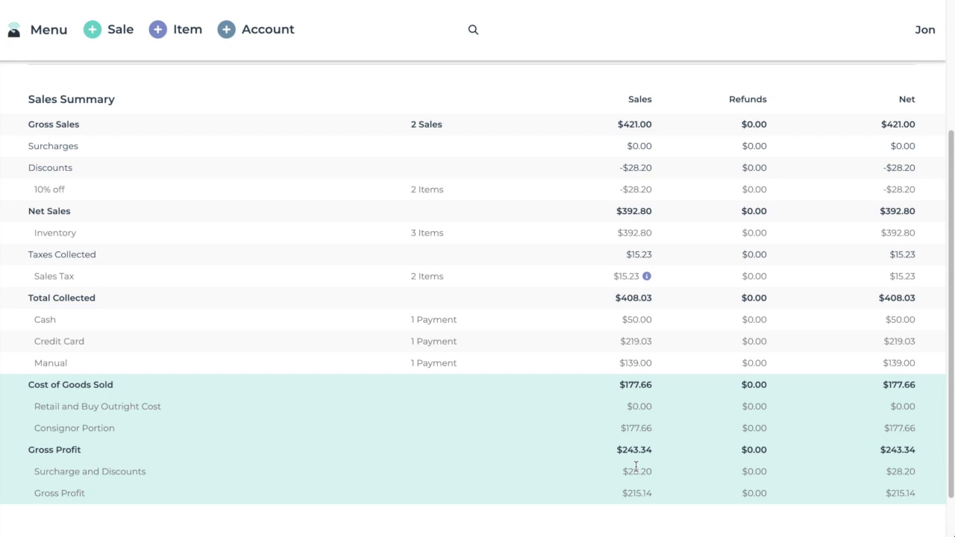
scroll(635, 466, "up", 3)
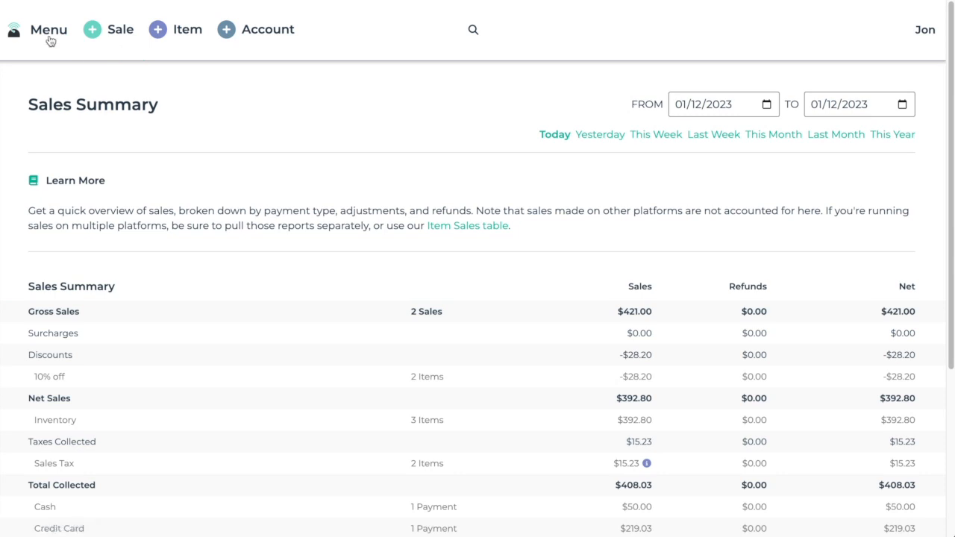
Step: In a new sale, look up the completed sale by its number and refund a quantity of 1 of "Gold task she, paper"
left_click(96, 33)
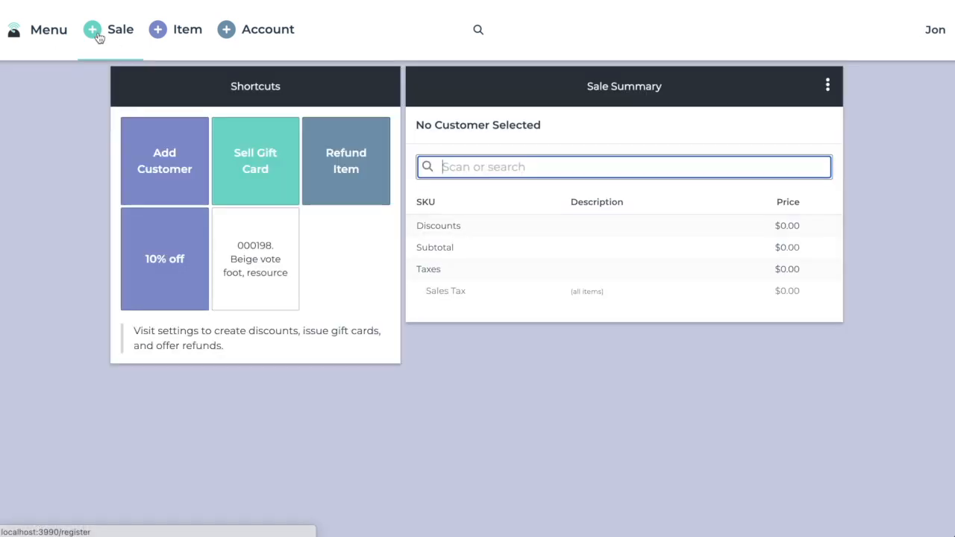
left_click(358, 165)
type("00")
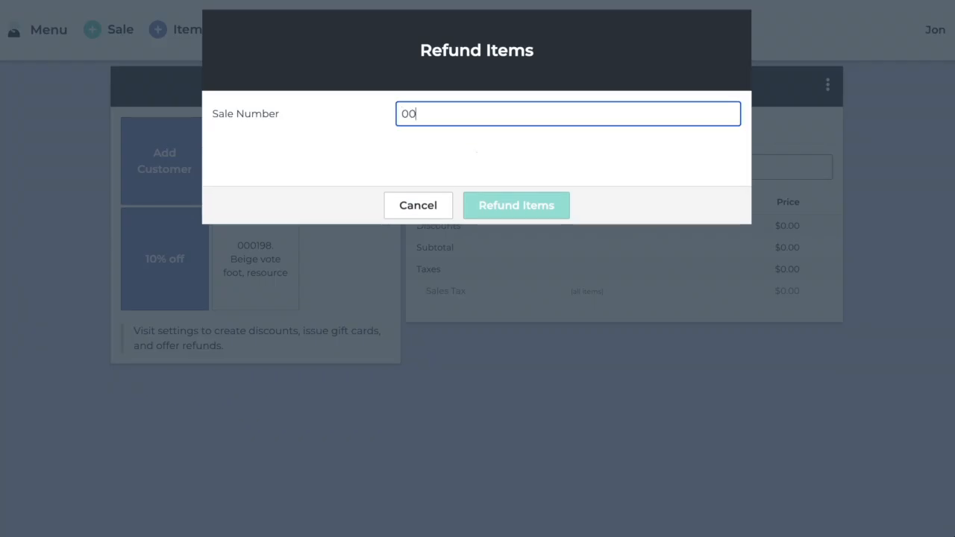
type("0002")
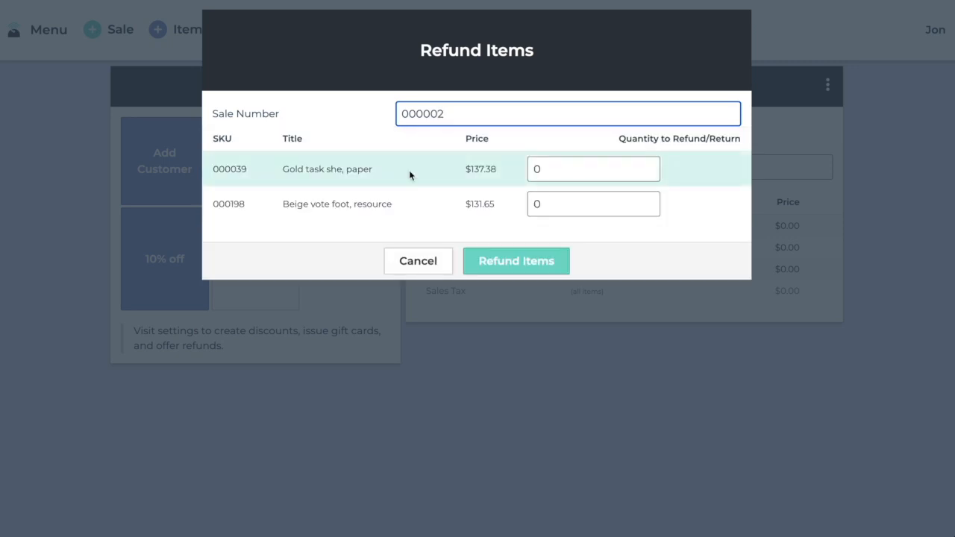
left_click(572, 173)
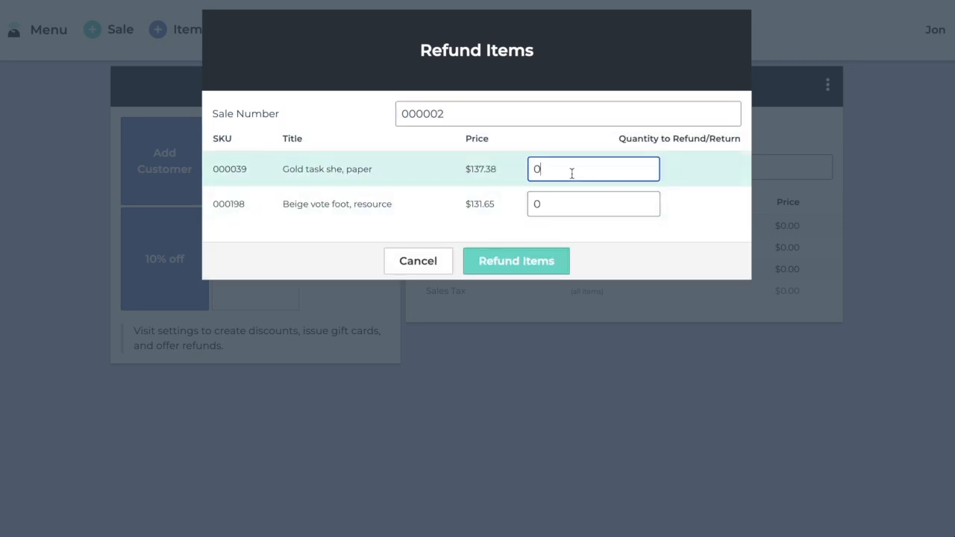
type("1")
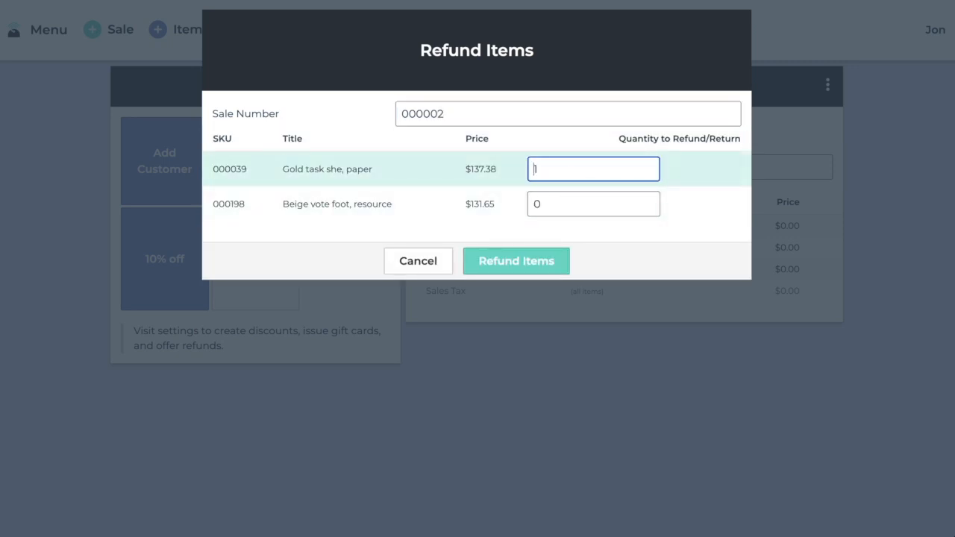
left_click(537, 262)
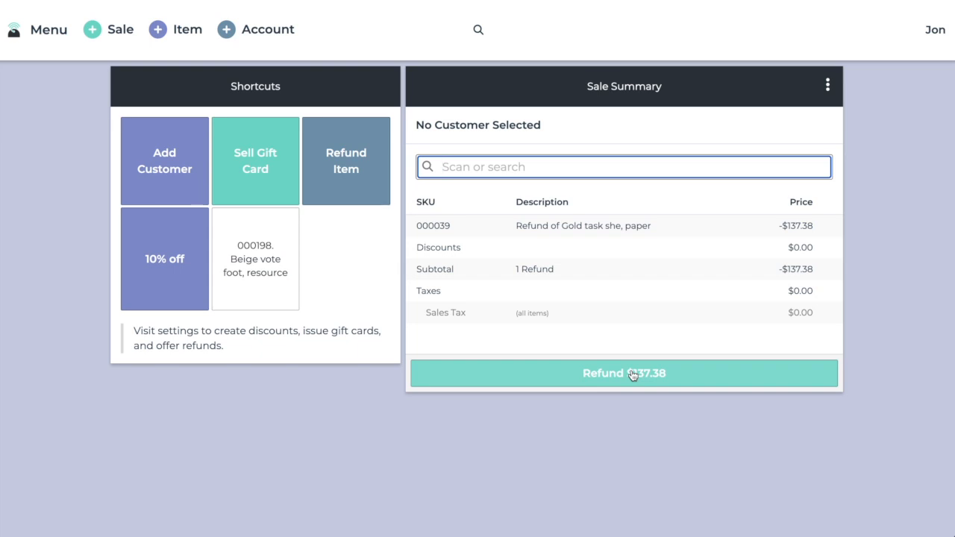
Step: Search for "43", add "000343. PaleGoldenRod once new, those" as the exchange item, refund the difference, and finish the transaction
type("43")
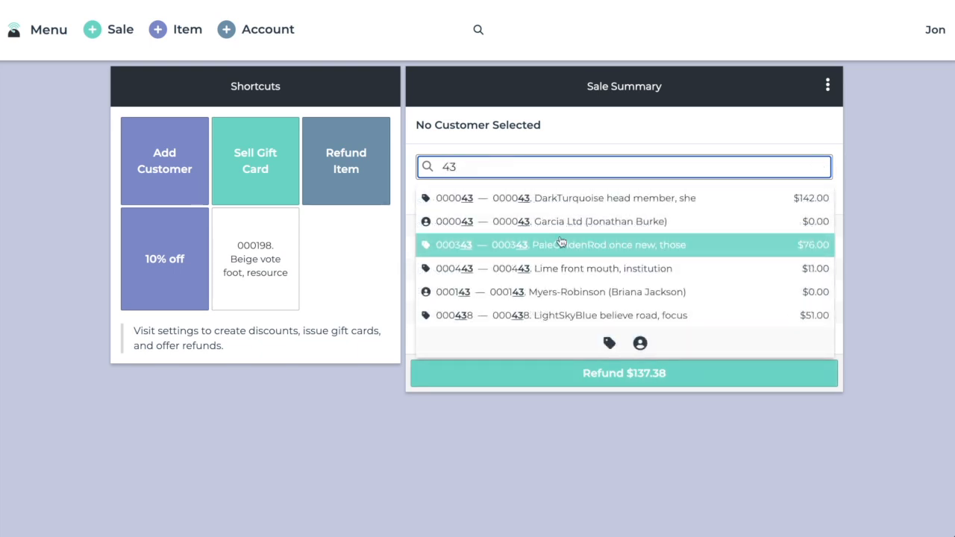
left_click(561, 242)
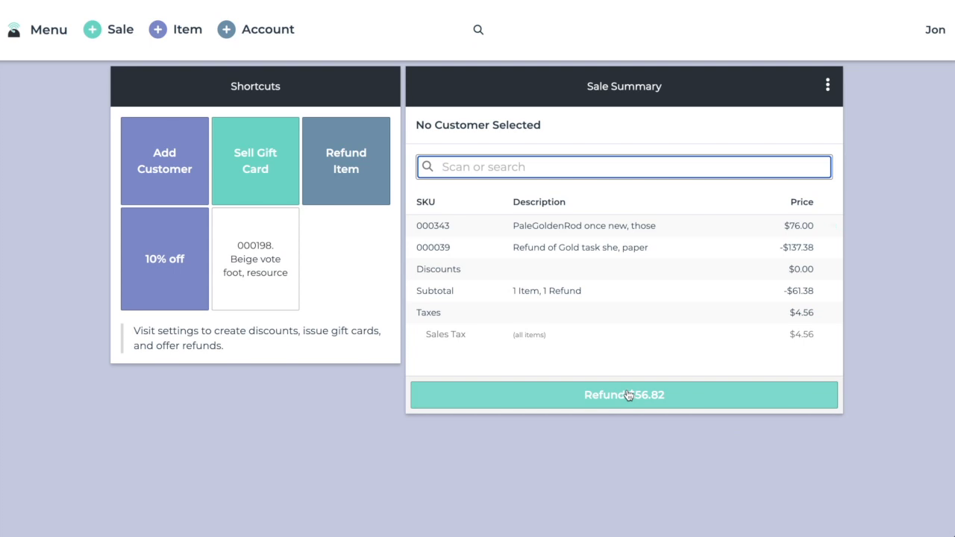
left_click(633, 399)
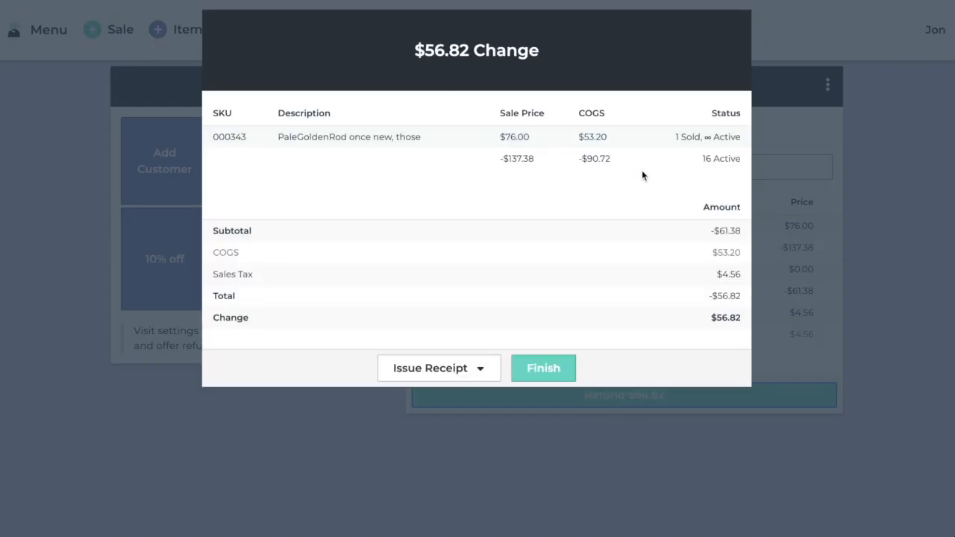
left_click_drag(423, 51, 539, 55)
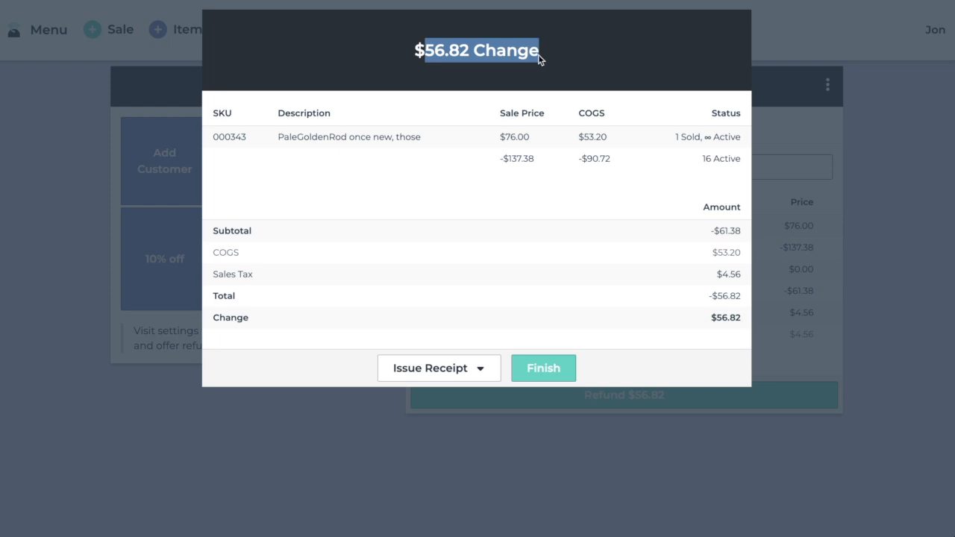
left_click(570, 49)
left_click(539, 366)
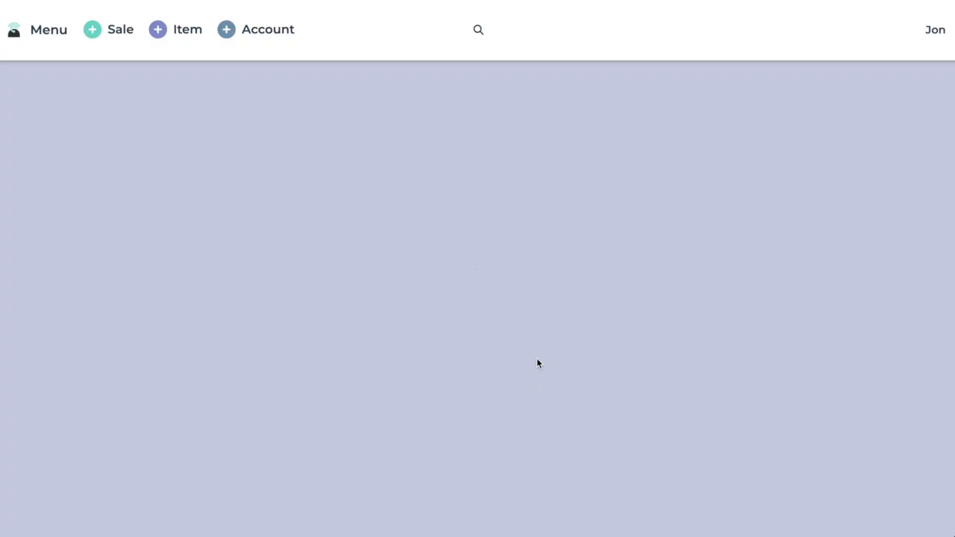